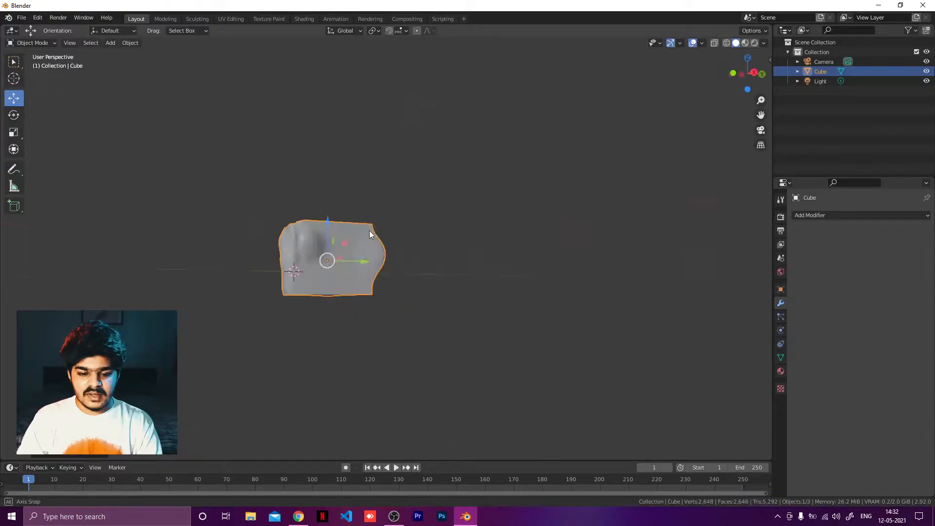
Step: Add a Subdivision Surface modifier with 2 viewport levels to the sculpted cube and apply it
{"action": "scroll", "coordinate": [498, 226], "scroll_direction": "up", "scroll_amount": 3}
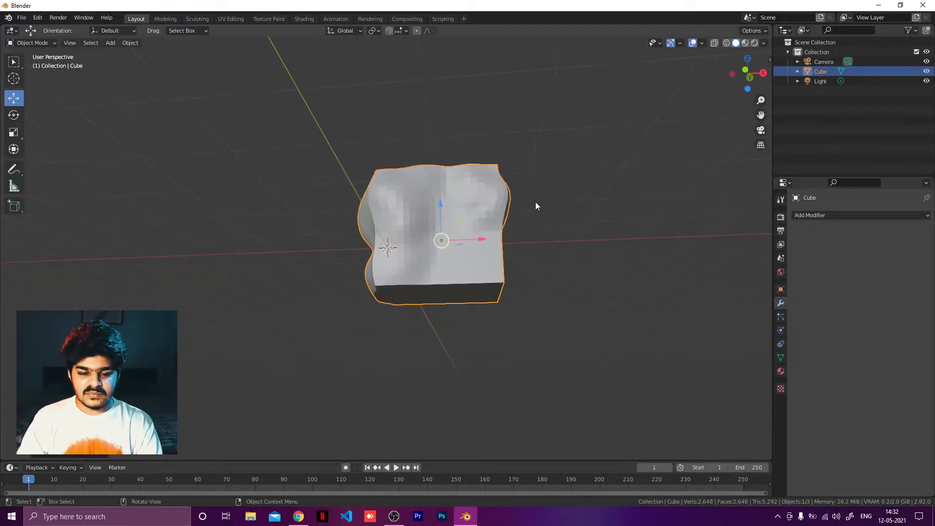
{"action": "middle_click_drag", "start_coordinate": [536, 202], "coordinate": [428, 274]}
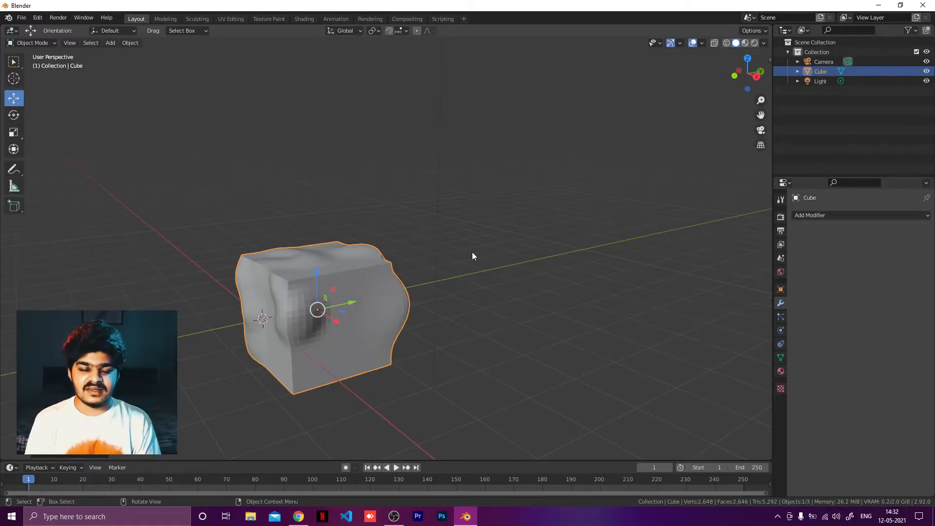
{"action": "middle_click_drag", "start_coordinate": [466, 231], "coordinate": [557, 244]}
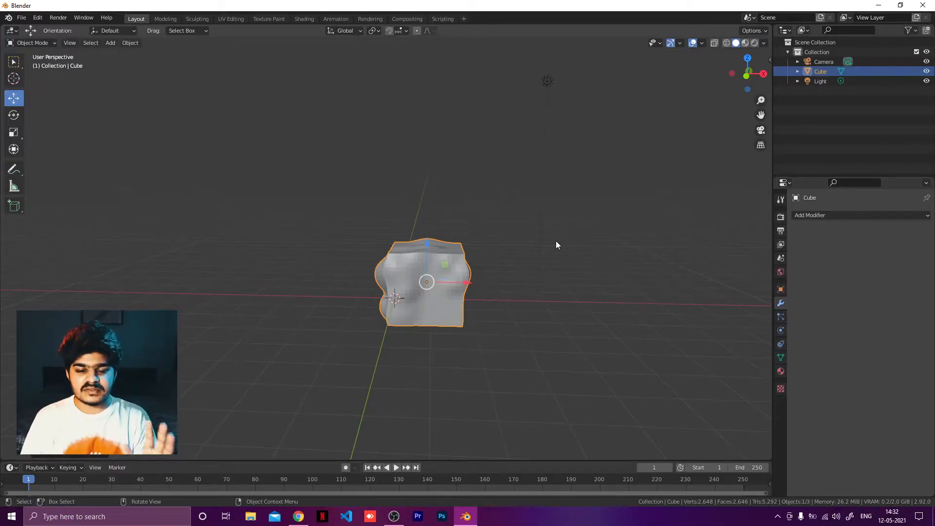
{"action": "scroll", "coordinate": [419, 270], "scroll_direction": "up", "scroll_amount": 6}
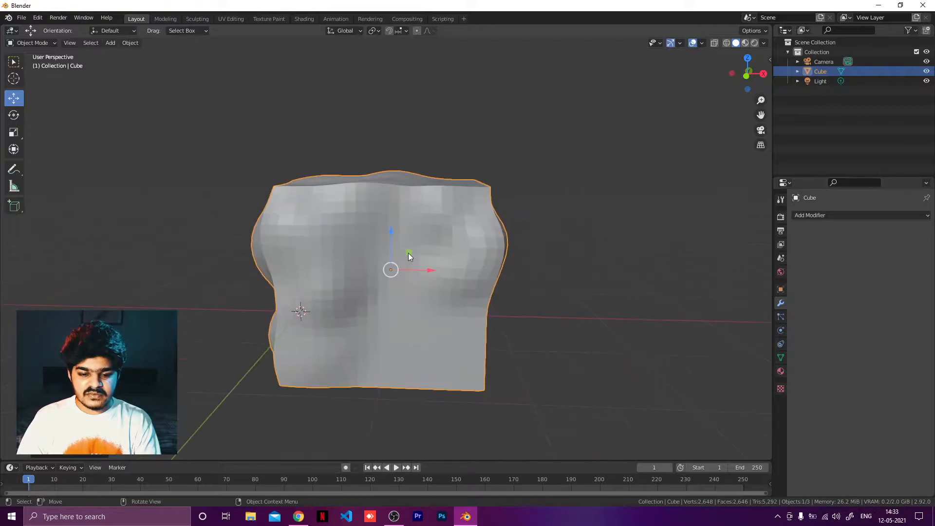
{"action": "left_click", "coordinate": [872, 217]}
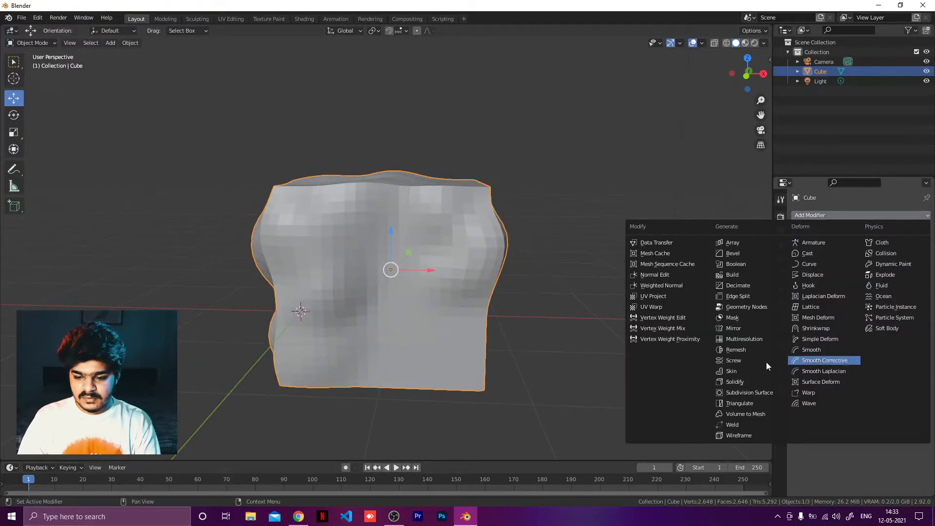
{"action": "left_click", "coordinate": [751, 392]}
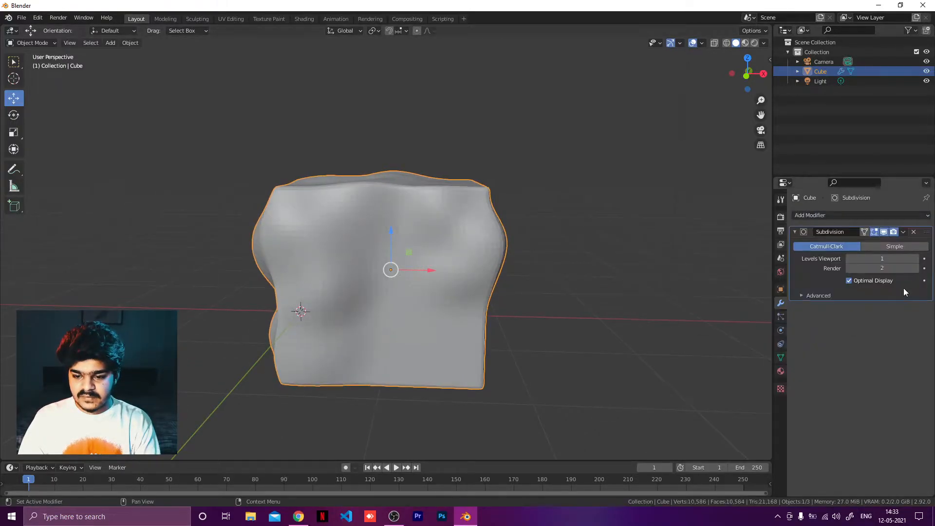
{"action": "left_click", "coordinate": [916, 258]}
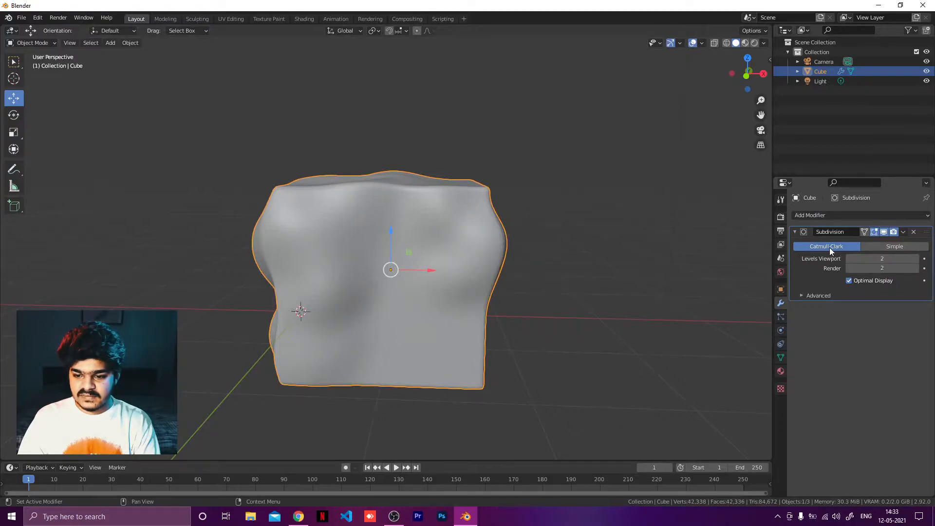
{"action": "left_click", "coordinate": [907, 234]}
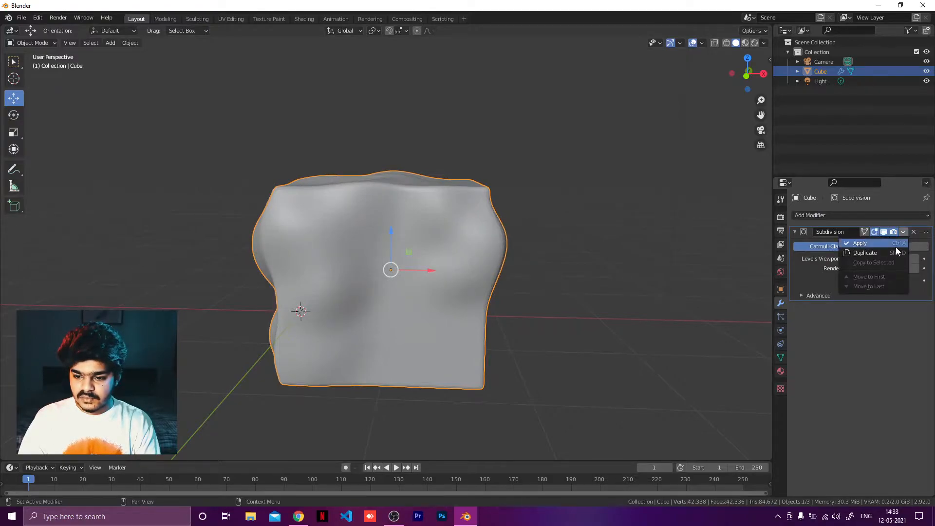
{"action": "left_click", "coordinate": [866, 243]}
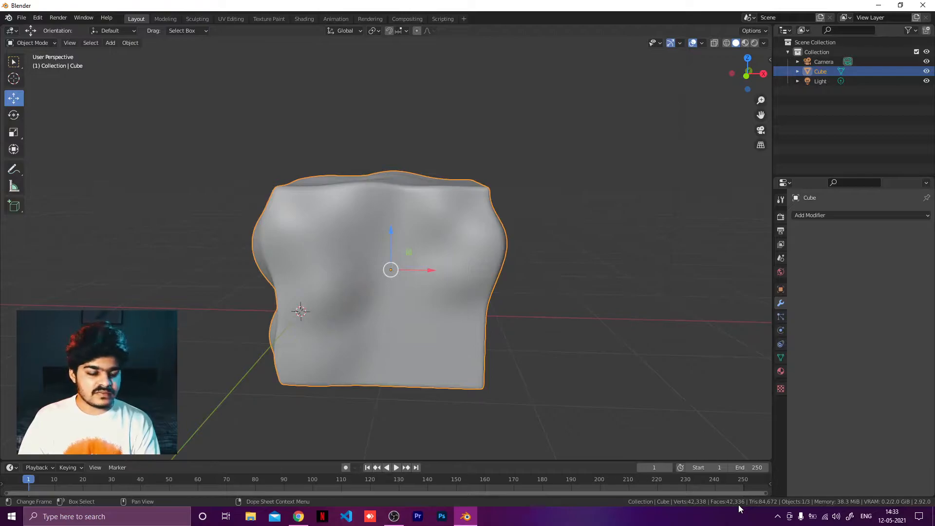
Step: Add a plane mesh and move it about 3 m along negative Y, clear of the cube
{"action": "mouse_move", "coordinate": [375, 236]}
{"action": "middle_mouse_down"}
{"action": "mouse_move", "coordinate": [478, 272]}
{"action": "mouse_move", "coordinate": [501, 249]}
{"action": "mouse_move", "coordinate": [393, 249]}
{"action": "mouse_move", "coordinate": [386, 231]}
{"action": "mouse_move", "coordinate": [434, 230]}
{"action": "mouse_move", "coordinate": [391, 227]}
{"action": "middle_mouse_up"}
{"action": "middle_click_drag", "start_coordinate": [266, 129], "coordinate": [278, 160]}
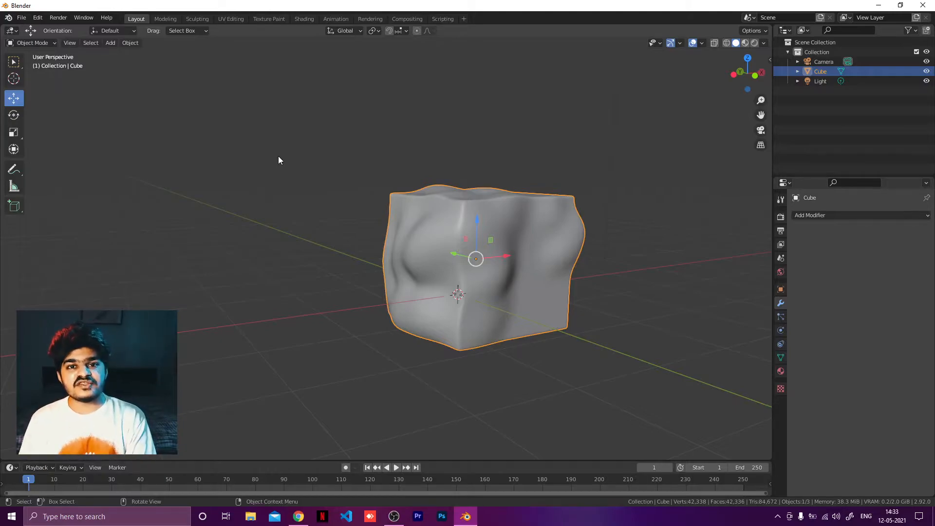
{"action": "middle_click_drag", "start_coordinate": [278, 160], "coordinate": [323, 213]}
{"action": "key", "text": "shift+a"}
{"action": "mouse_move", "coordinate": [372, 218]}
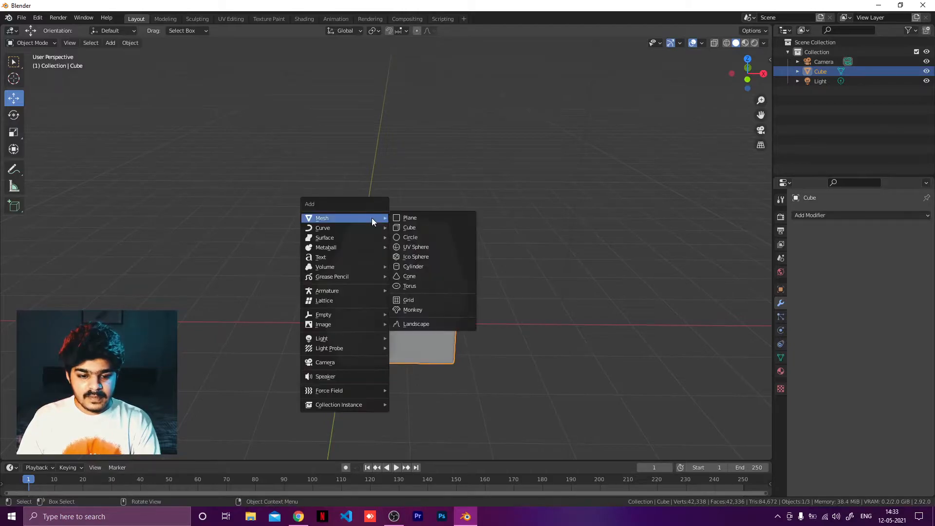
{"action": "left_click", "coordinate": [415, 217]}
{"action": "middle_click_drag", "start_coordinate": [425, 203], "coordinate": [323, 215]}
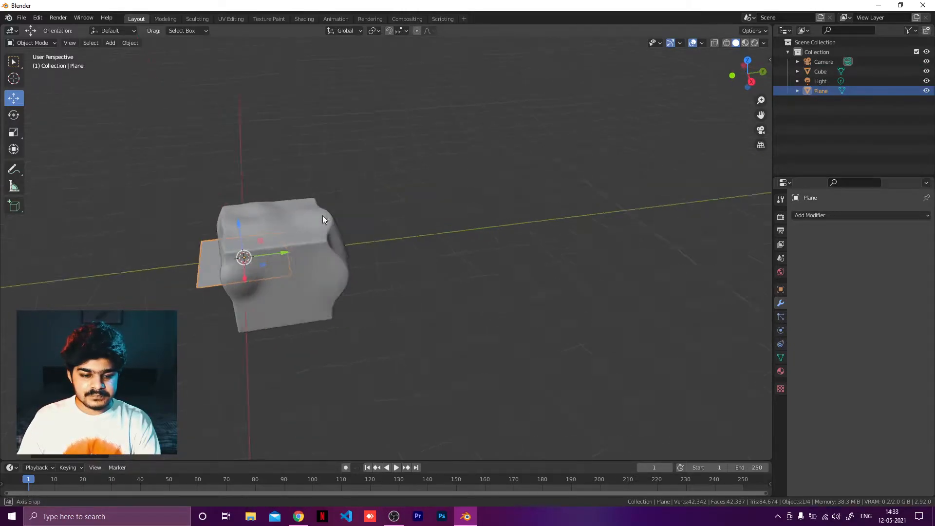
{"action": "key", "text": "g"}
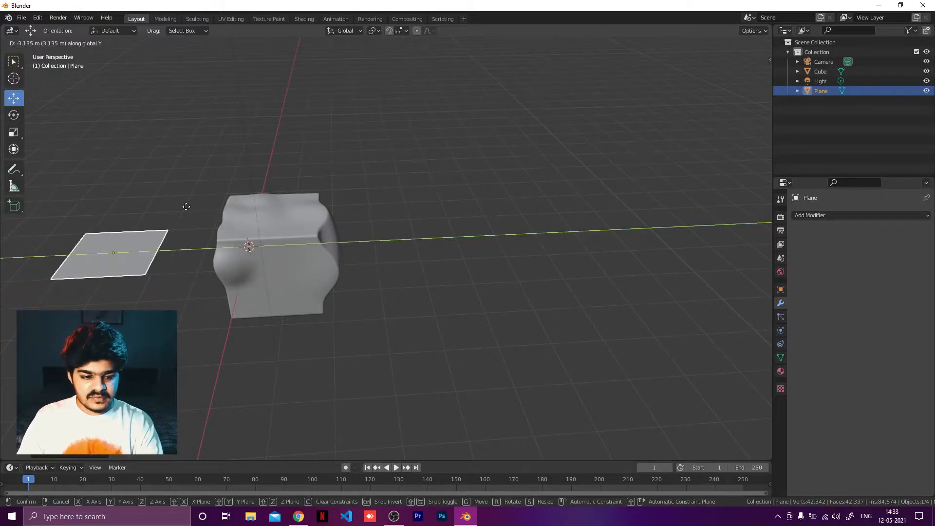
{"action": "left_click", "coordinate": [229, 208]}
Step: Rotate the plane 90° about the global X axis so it stands upright
{"action": "middle_click_drag", "start_coordinate": [229, 209], "coordinate": [165, 200]}
{"action": "key", "text": "r"}
{"action": "key", "text": "z"}
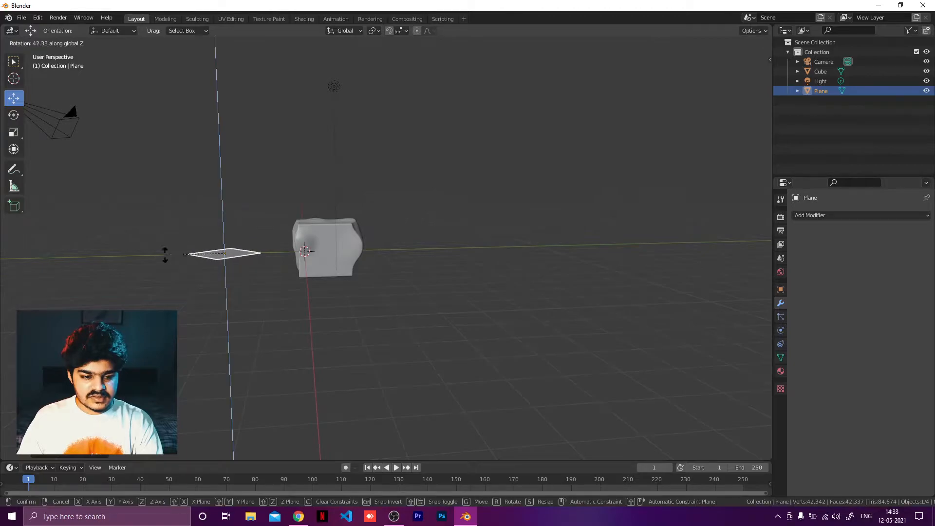
{"action": "type", "text": "x90"}
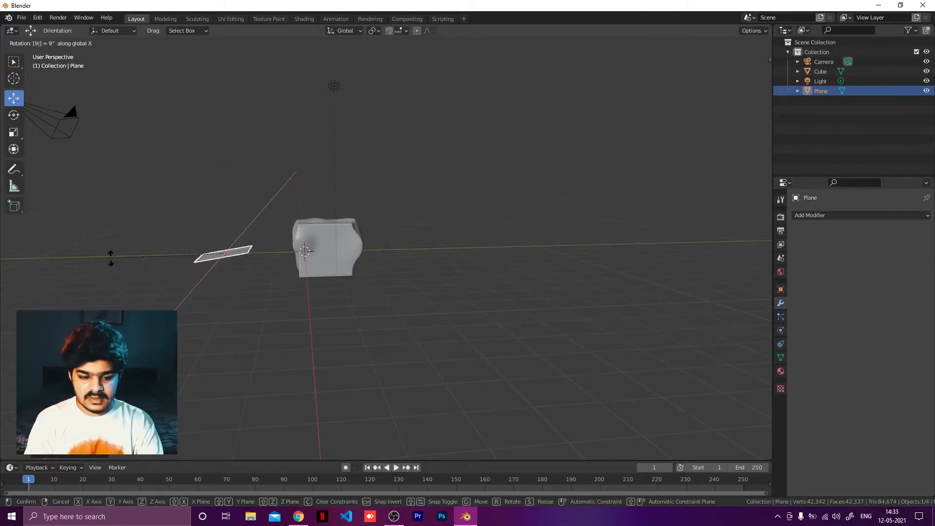
{"action": "key", "text": "Return"}
Step: Enter Edit Mode on the plane and add a Shrinkwrap modifier with the cube as its target
{"action": "middle_click_drag", "start_coordinate": [340, 249], "coordinate": [411, 229]}
{"action": "scroll", "coordinate": [409, 242], "scroll_direction": "up", "scroll_amount": 4}
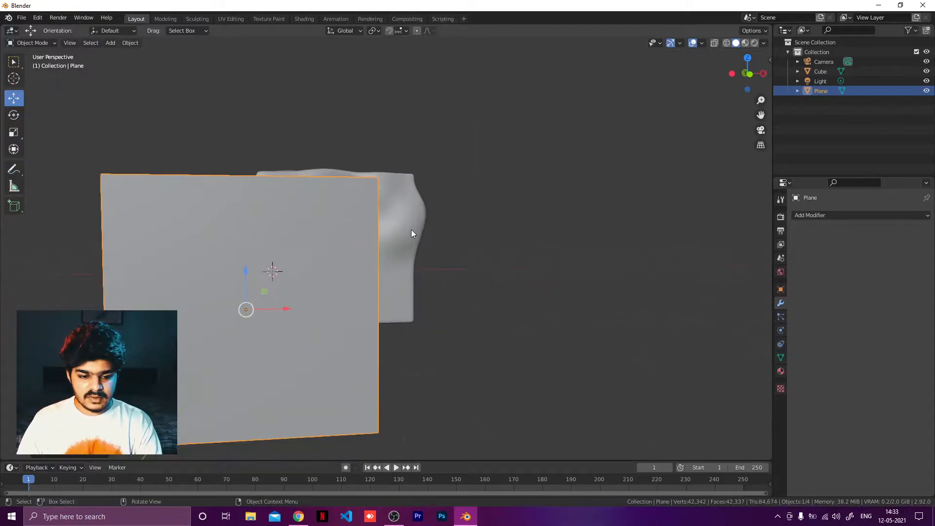
{"action": "key", "text": "Tab"}
{"action": "middle_click_drag", "start_coordinate": [288, 243], "coordinate": [366, 223]}
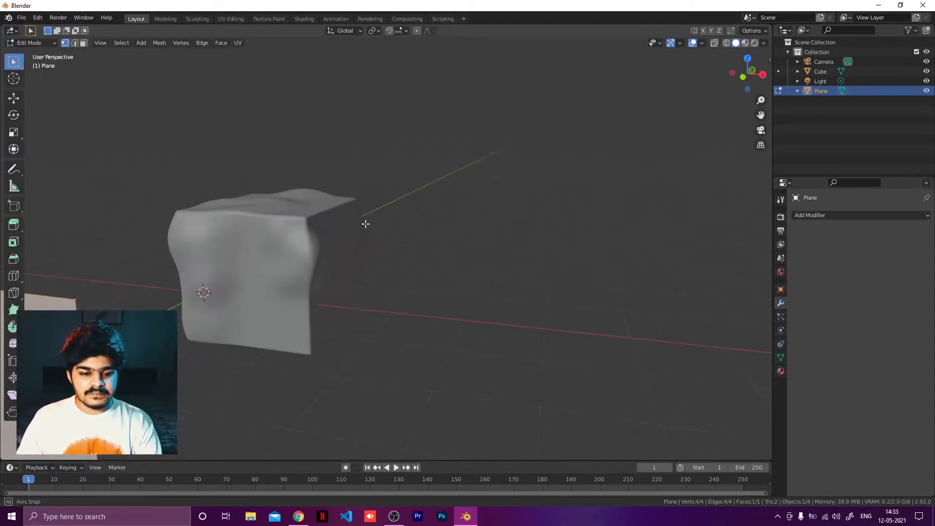
{"action": "scroll", "coordinate": [365, 223], "scroll_direction": "down", "scroll_amount": 4}
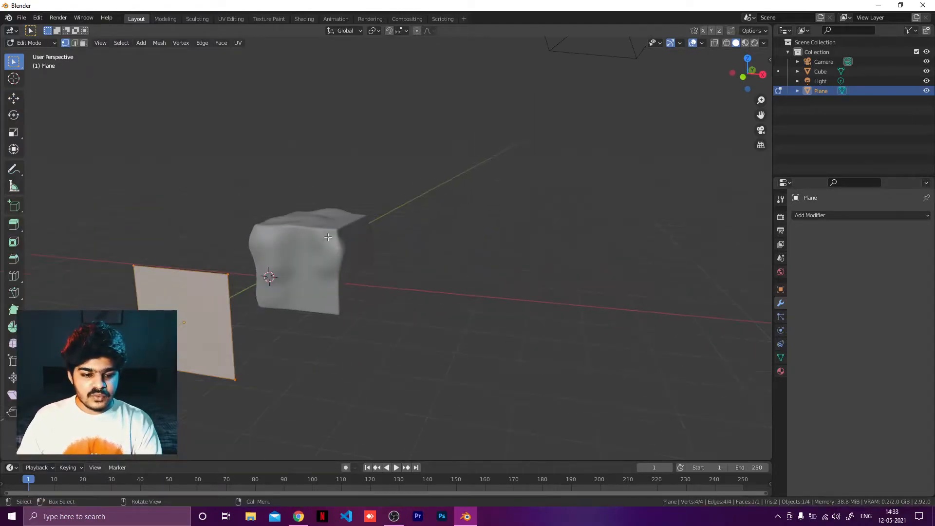
{"action": "left_click", "coordinate": [806, 218]}
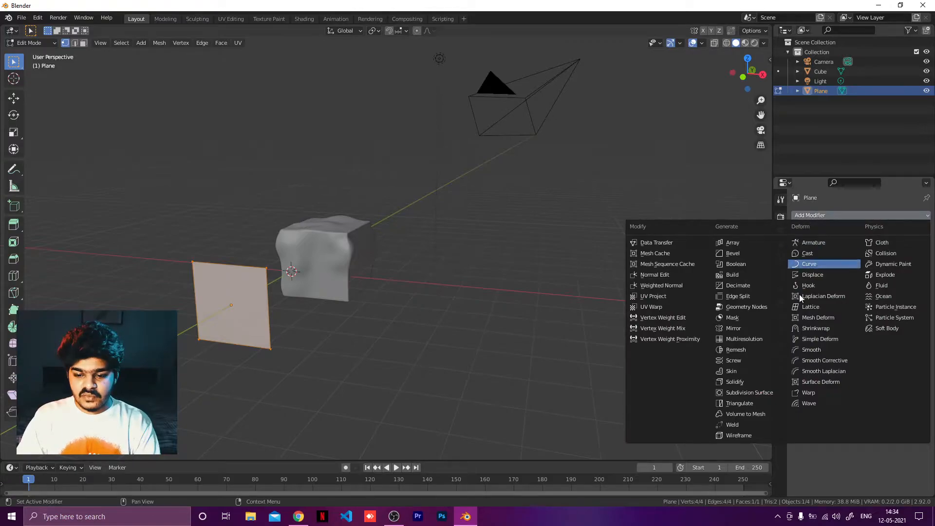
{"action": "left_click", "coordinate": [828, 330]}
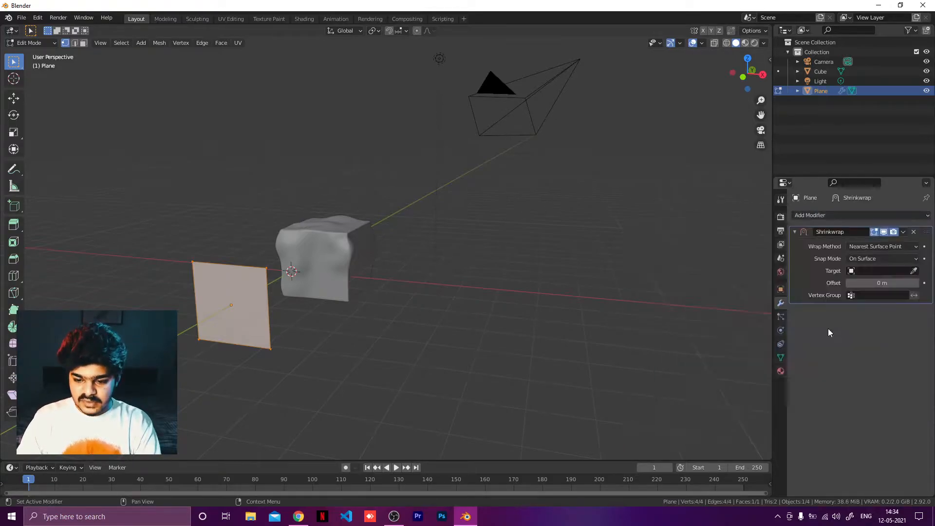
{"action": "left_click", "coordinate": [913, 271]}
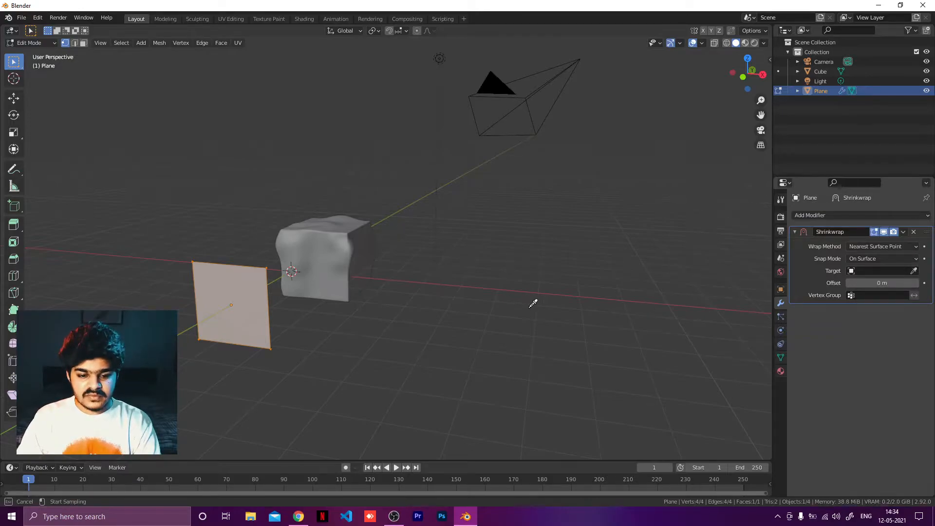
{"action": "left_click", "coordinate": [328, 249]}
Step: Compare the shrinkwrapped plane in Object Mode and Edit Mode, returning to Edit Mode
{"action": "scroll", "coordinate": [336, 289], "scroll_direction": "up", "scroll_amount": 2}
{"action": "scroll", "coordinate": [336, 290], "scroll_direction": "up", "scroll_amount": 2}
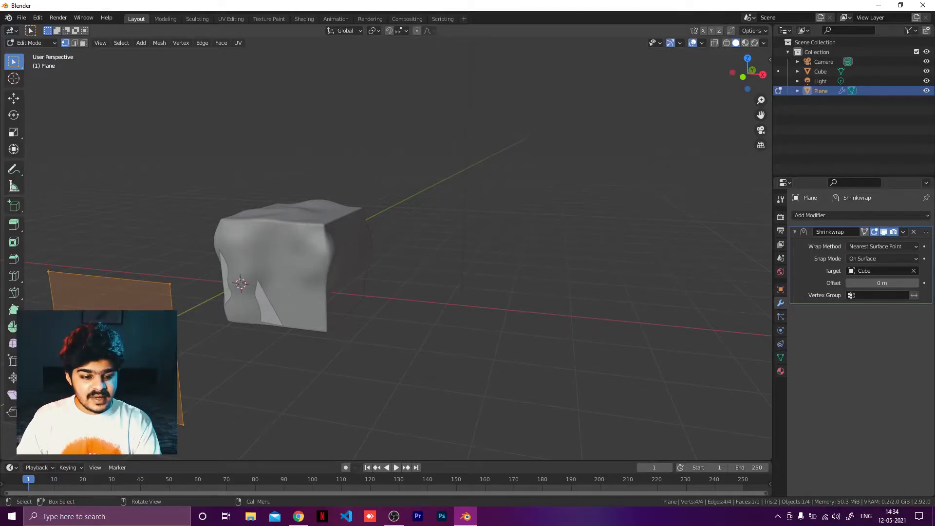
{"action": "key", "text": "Tab"}
{"action": "key", "text": "Tab"}
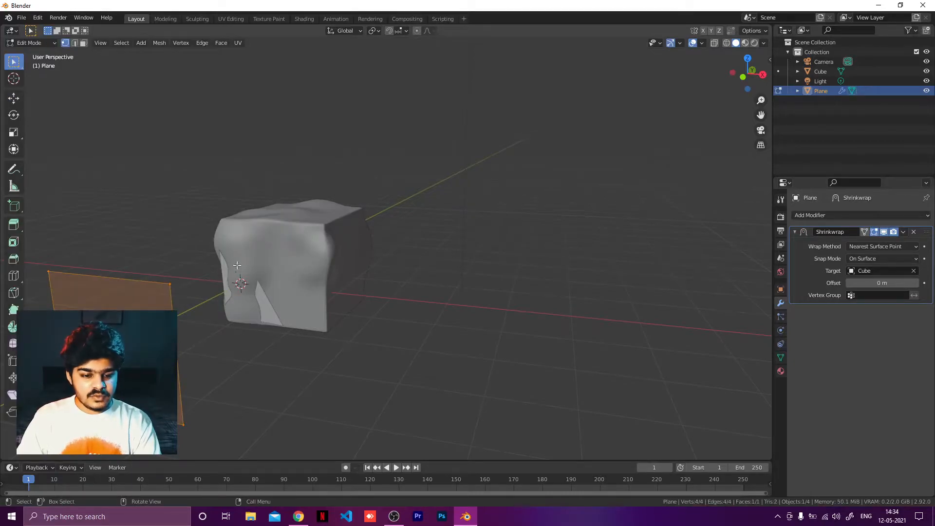
{"action": "key", "text": "Tab"}
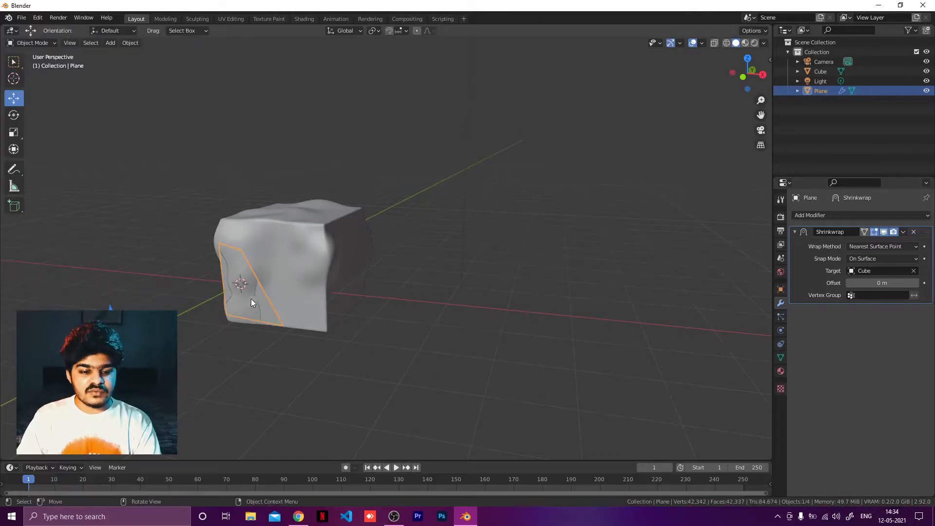
{"action": "key", "text": "Tab"}
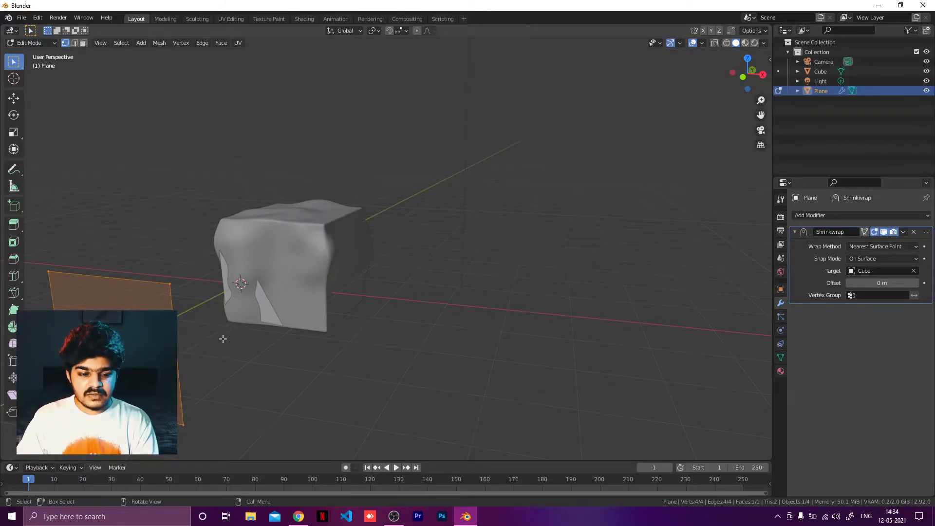
Step: Turn on snapping, set it to snap to Face and enable Project Individual Elements
{"action": "middle_click_drag", "start_coordinate": [222, 339], "coordinate": [344, 308]}
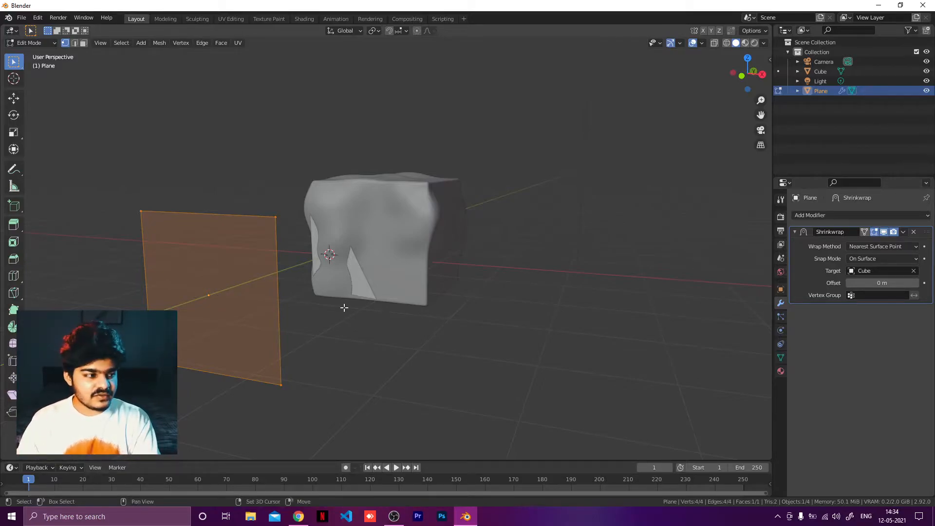
{"action": "middle_click_drag", "start_coordinate": [345, 309], "coordinate": [414, 311], "text": "shift"}
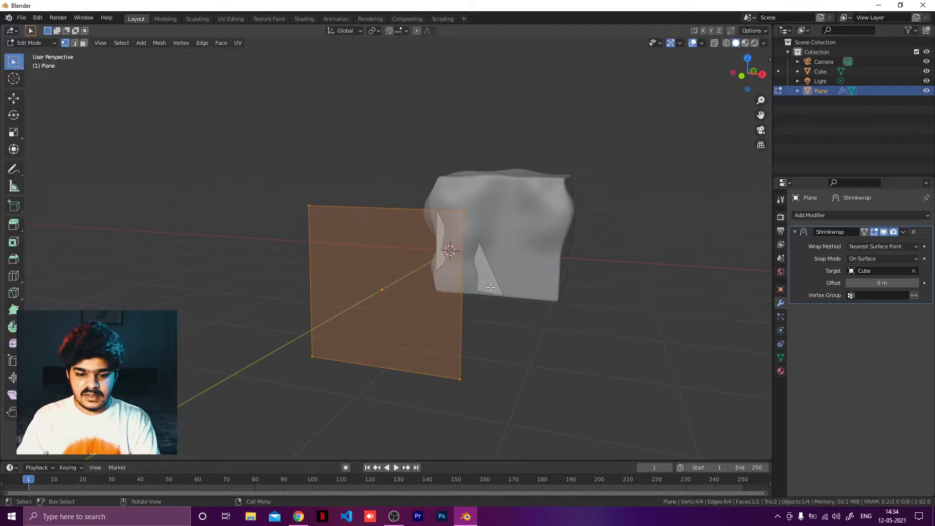
{"action": "middle_click_drag", "start_coordinate": [491, 289], "coordinate": [455, 288], "text": "shift"}
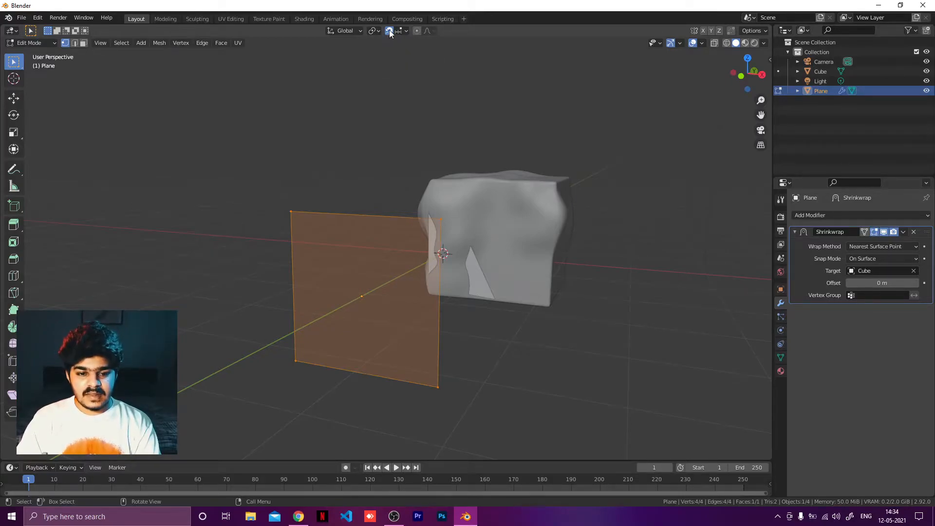
{"action": "left_click", "coordinate": [407, 31]}
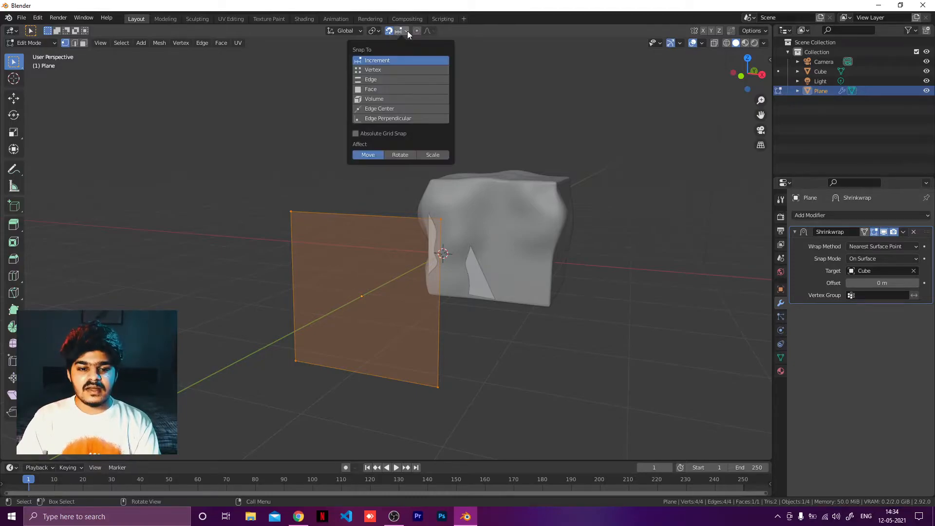
{"action": "left_click", "coordinate": [379, 90]}
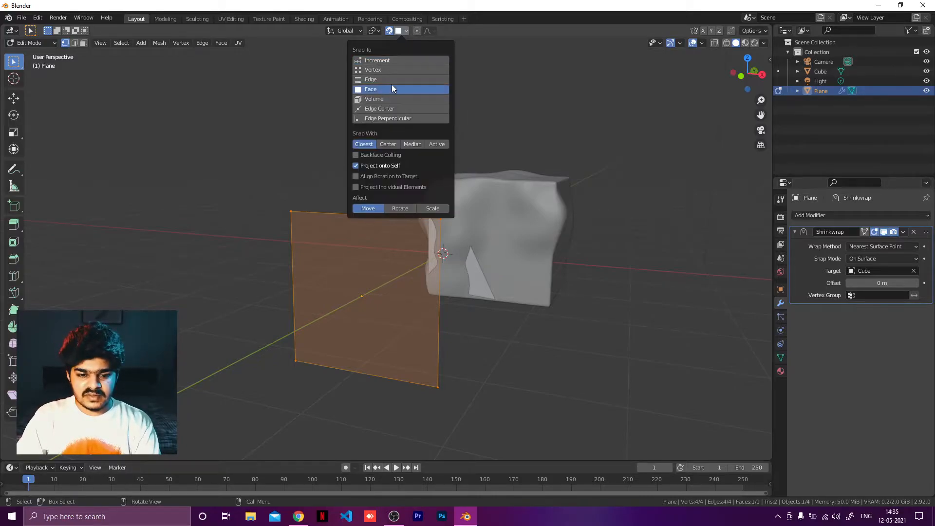
{"action": "left_click", "coordinate": [355, 189]}
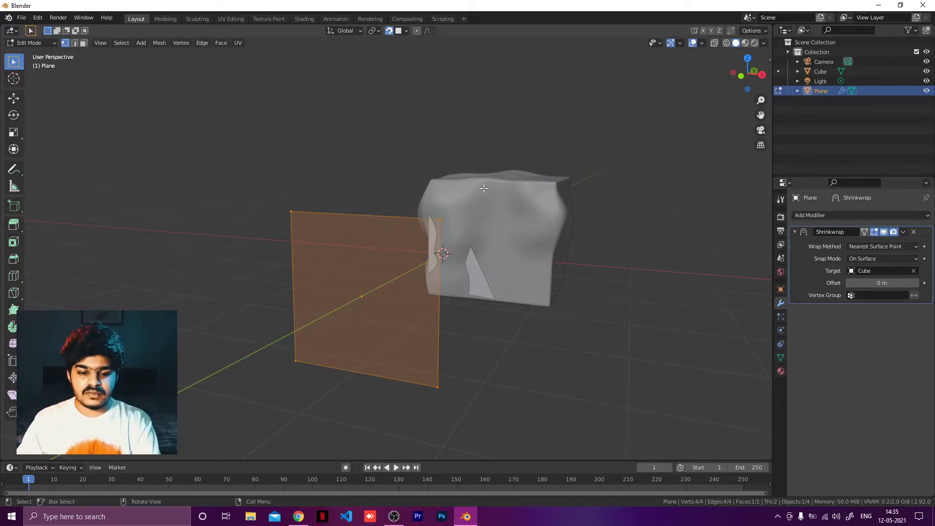
Step: Select the plane's upper vertex nearest the cube and move it so it snaps onto the cube's front surface
{"action": "middle_click_drag", "start_coordinate": [439, 236], "coordinate": [328, 251]}
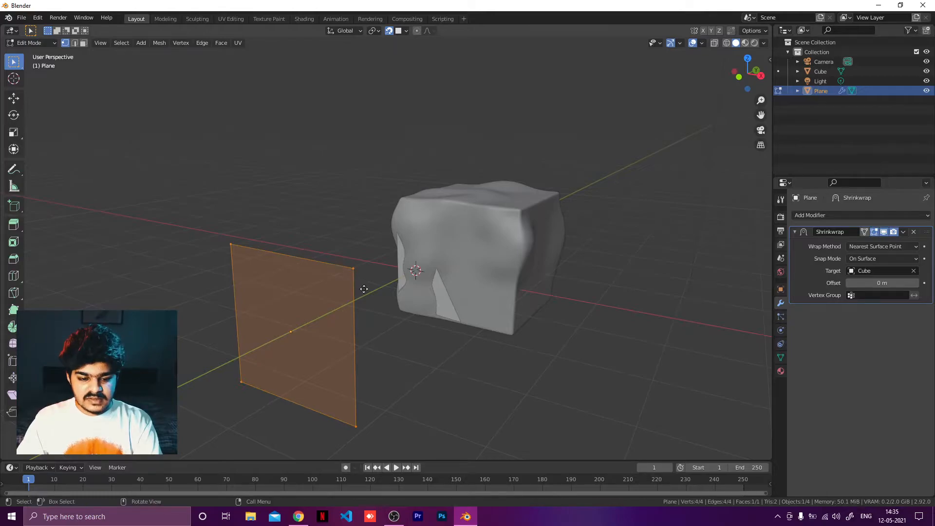
{"action": "key", "text": "Escape"}
{"action": "left_click_drag", "start_coordinate": [334, 261], "coordinate": [370, 277]}
{"action": "key", "text": "g"}
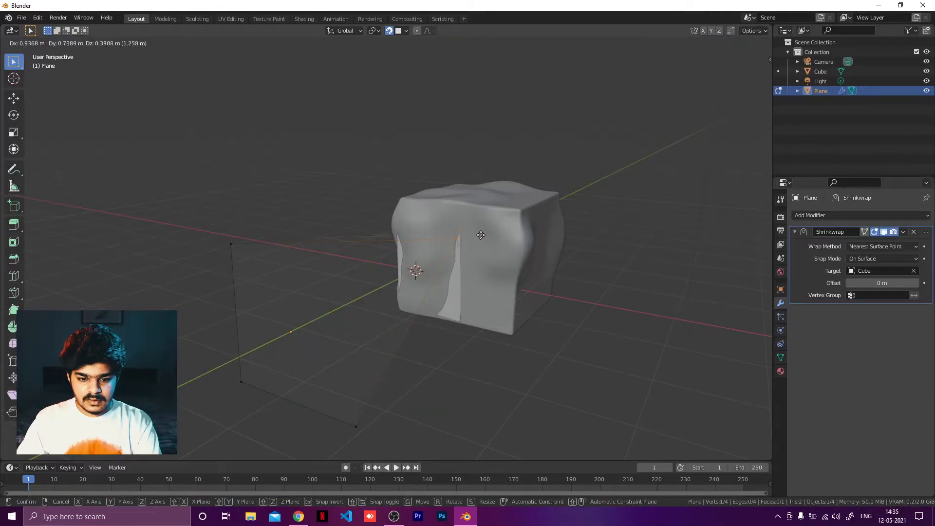
{"action": "left_click", "coordinate": [458, 256]}
{"action": "middle_click_drag", "start_coordinate": [469, 265], "coordinate": [549, 264]}
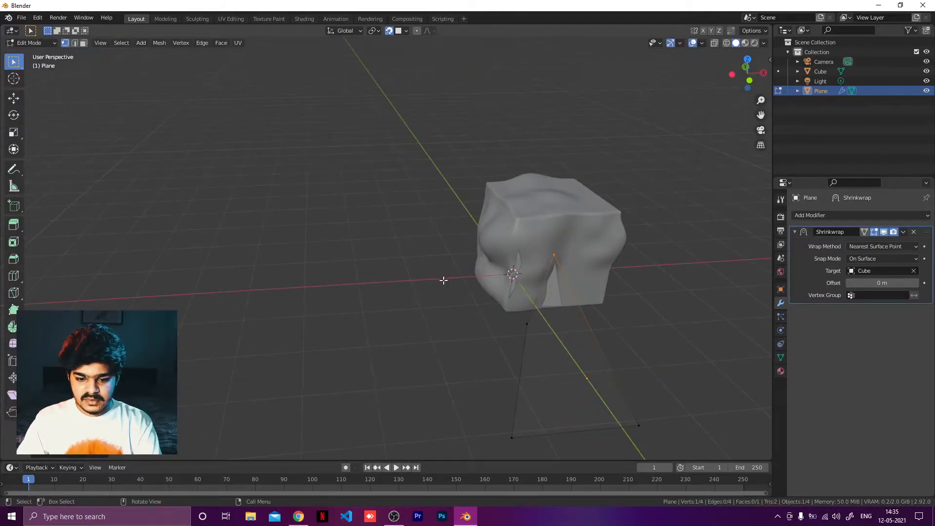
{"action": "middle_click_drag", "start_coordinate": [443, 280], "coordinate": [390, 246]}
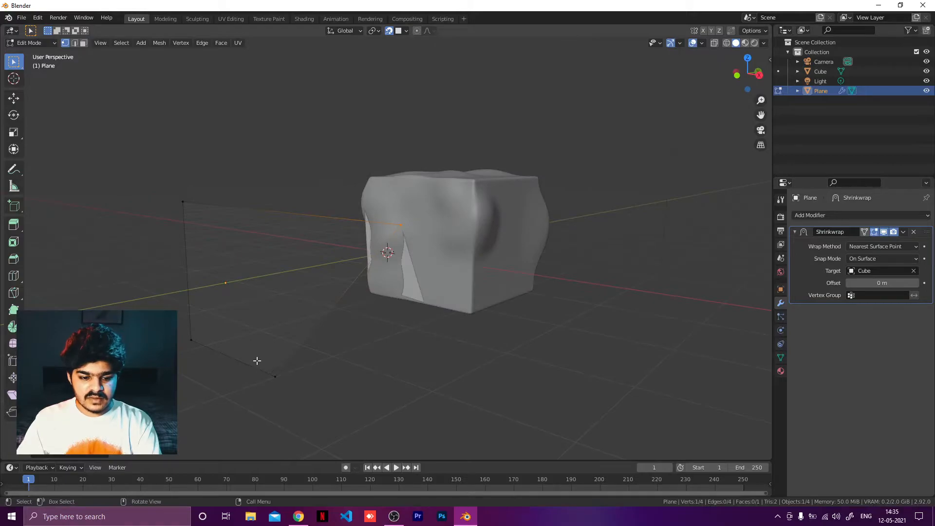
Step: Move the plane's near lower vertex so it snaps onto the cube's front surface
{"action": "left_click", "coordinate": [275, 376]}
{"action": "key", "text": "g"}
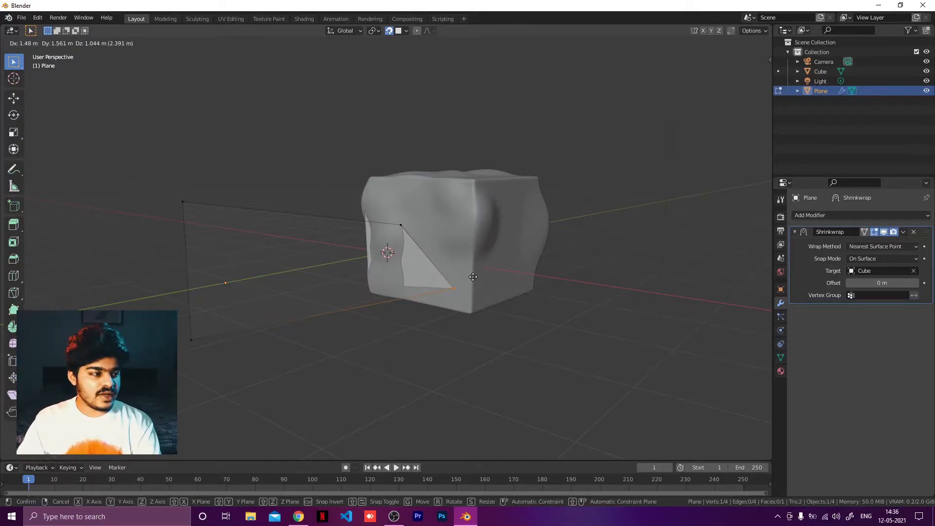
{"action": "left_click", "coordinate": [473, 251]}
{"action": "middle_click_drag", "start_coordinate": [472, 251], "coordinate": [360, 160]}
{"action": "middle_click_drag", "start_coordinate": [535, 160], "coordinate": [615, 274]}
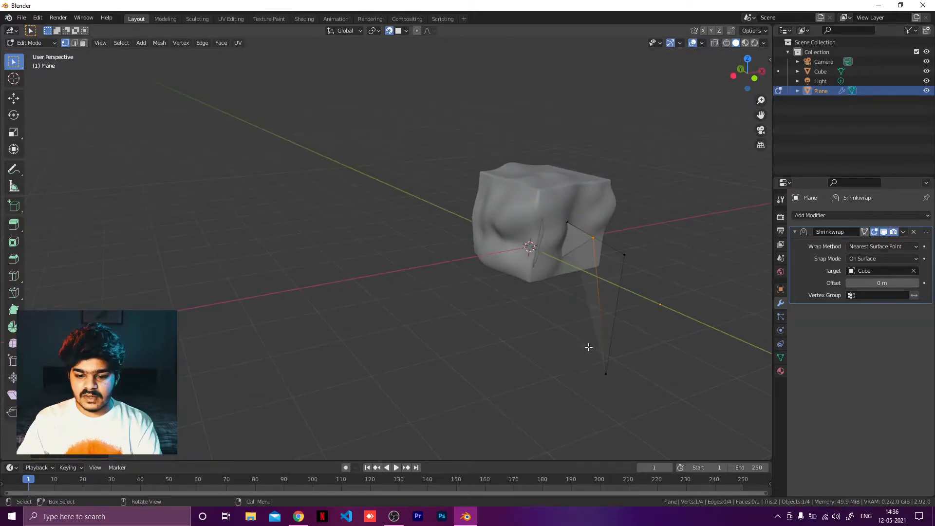
Step: Move the plane's outer lower vertex so it snaps onto the lower part of the cube's front surface
{"action": "middle_click_drag", "start_coordinate": [629, 361], "coordinate": [411, 314]}
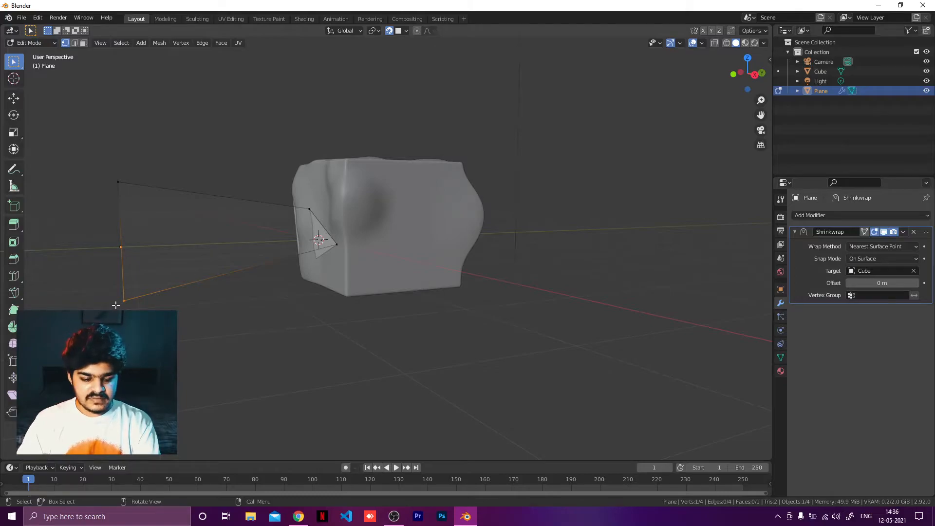
{"action": "key", "text": "g"}
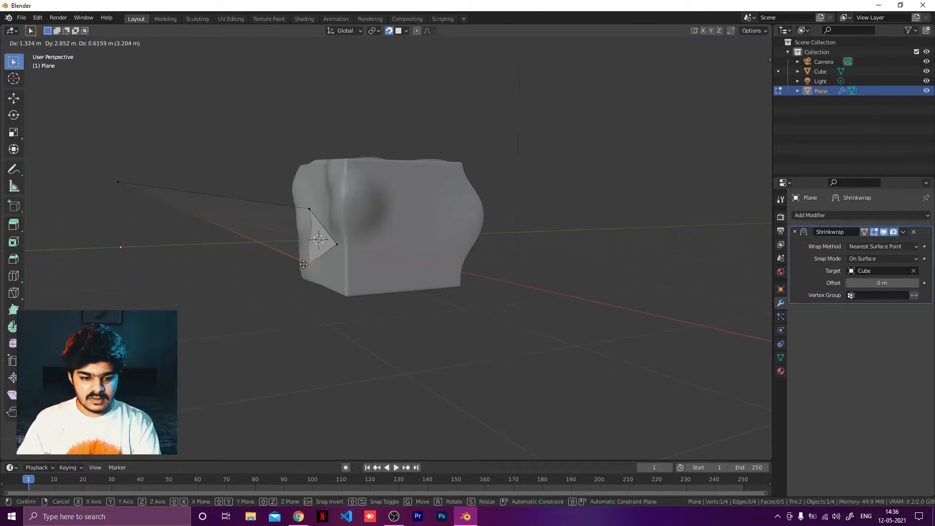
{"action": "left_click", "coordinate": [303, 264]}
{"action": "middle_click_drag", "start_coordinate": [314, 256], "coordinate": [351, 235]}
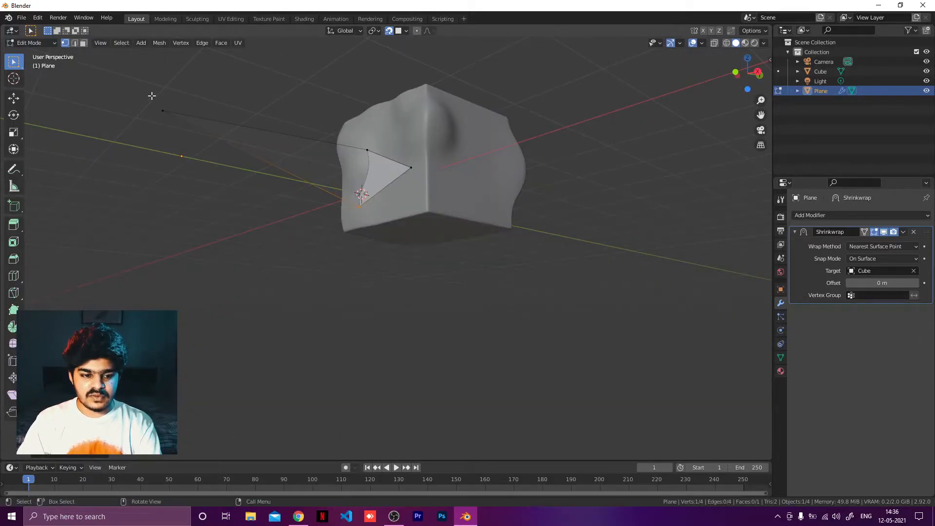
Step: Snap the plane's remaining outer upper vertex onto the cube and view the front face up close
{"action": "key", "text": "g"}
{"action": "left_click", "coordinate": [396, 209]}
{"action": "middle_click_drag", "start_coordinate": [396, 209], "coordinate": [234, 53]}
{"action": "scroll", "coordinate": [514, 282], "scroll_direction": "up", "scroll_amount": 5}
{"action": "middle_click_drag", "start_coordinate": [459, 209], "coordinate": [488, 210]}
{"action": "middle_click_drag", "start_coordinate": [488, 210], "coordinate": [328, 243], "text": "shift"}
{"action": "middle_click_drag", "start_coordinate": [389, 247], "coordinate": [391, 234]}
{"action": "middle_click_drag", "start_coordinate": [417, 231], "coordinate": [412, 251], "text": "shift"}
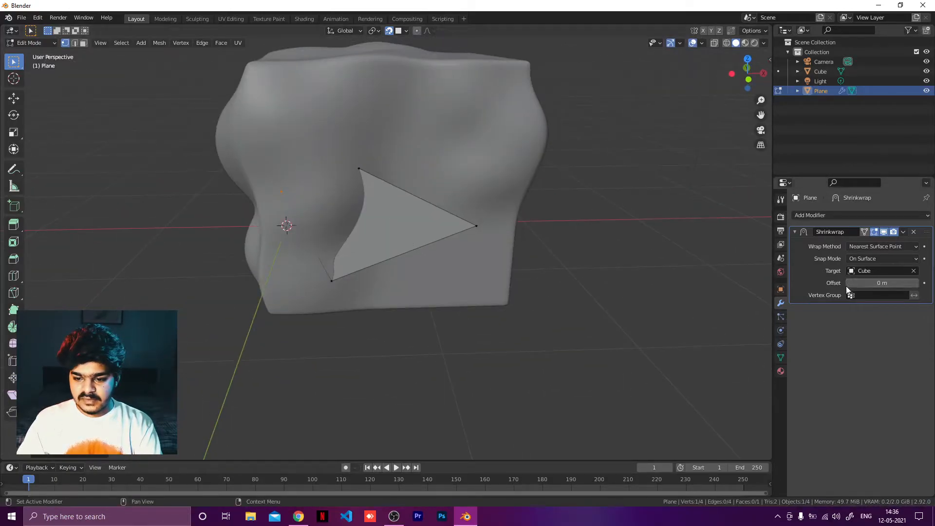
Step: Try a Shrinkwrap offset of 0.05 m and inspect how the plane sits on the cube's surface
{"action": "left_click", "coordinate": [916, 283]}
{"action": "left_click", "coordinate": [915, 283]}
{"action": "left_click", "coordinate": [915, 283]}
{"action": "left_click", "coordinate": [915, 283]}
{"action": "left_click", "coordinate": [916, 283]}
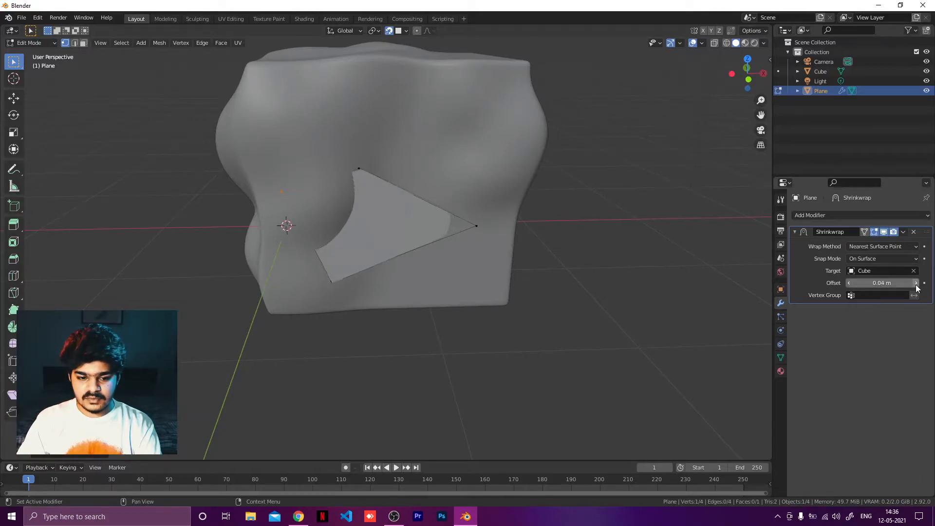
{"action": "left_click", "coordinate": [916, 283]}
{"action": "left_click", "coordinate": [848, 283]}
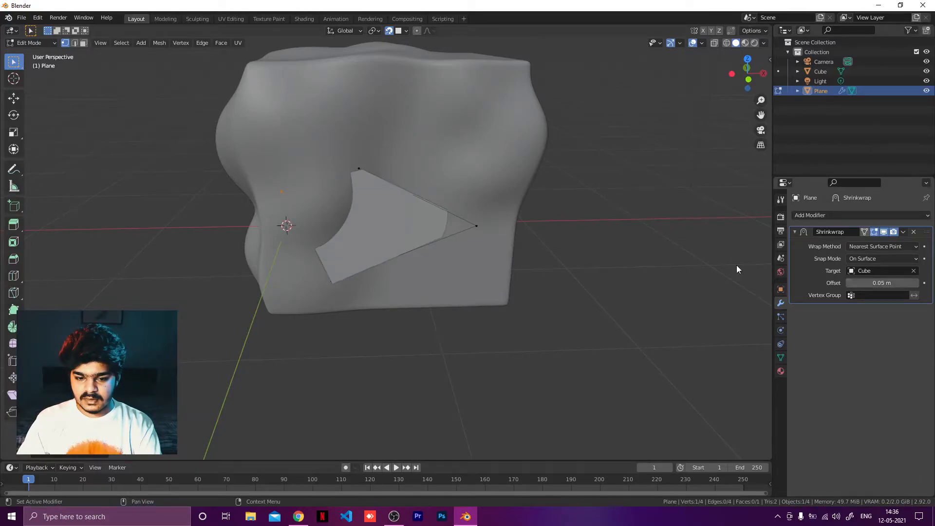
{"action": "middle_click_drag", "start_coordinate": [735, 267], "coordinate": [449, 217]}
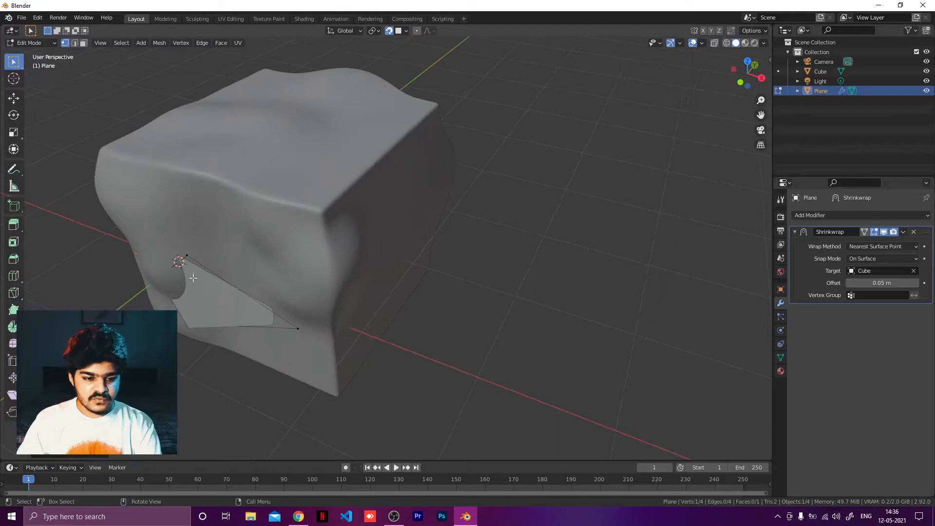
{"action": "middle_click_drag", "start_coordinate": [250, 247], "coordinate": [288, 209]}
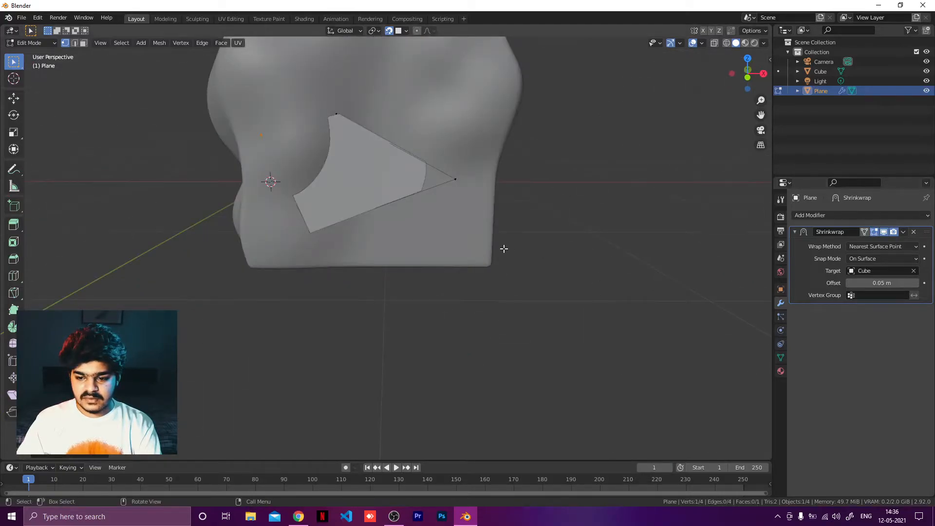
Step: Move the plane's four vertices one by one into a small quad at the upper middle of the cube's front face
{"action": "mouse_move", "coordinate": [438, 232]}
{"action": "middle_mouse_down"}
{"action": "mouse_move", "coordinate": [456, 257]}
{"action": "mouse_move", "coordinate": [429, 220]}
{"action": "middle_mouse_up"}
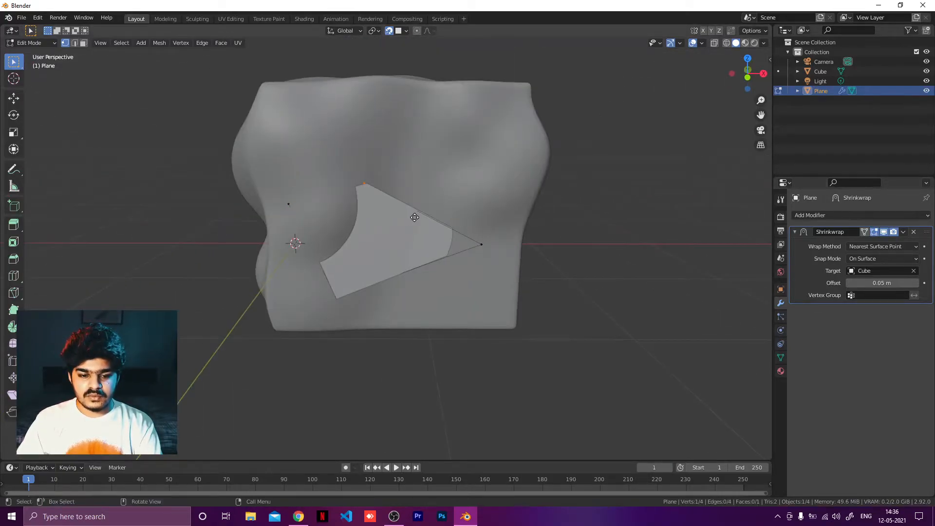
{"action": "key", "text": "g"}
{"action": "left_click", "coordinate": [477, 133]}
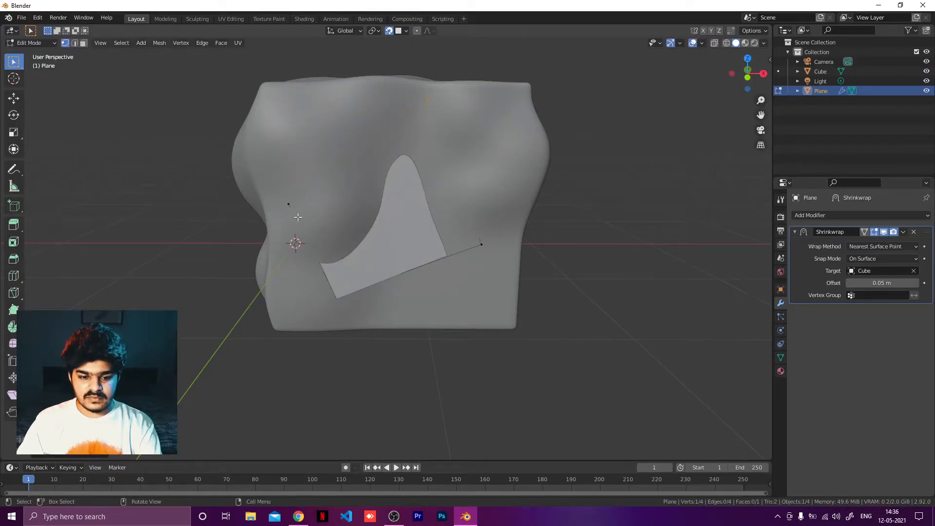
{"action": "key", "text": "g"}
{"action": "left_click", "coordinate": [523, 246]}
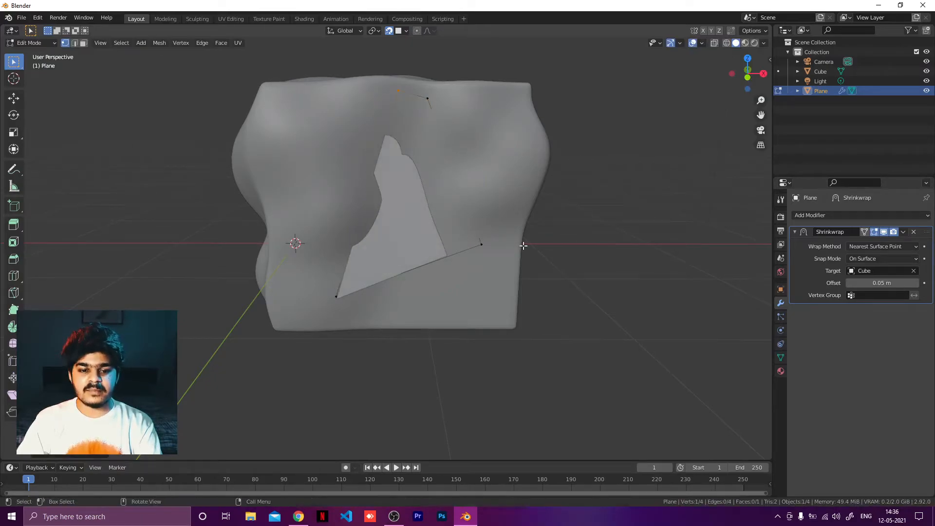
{"action": "key", "text": "g"}
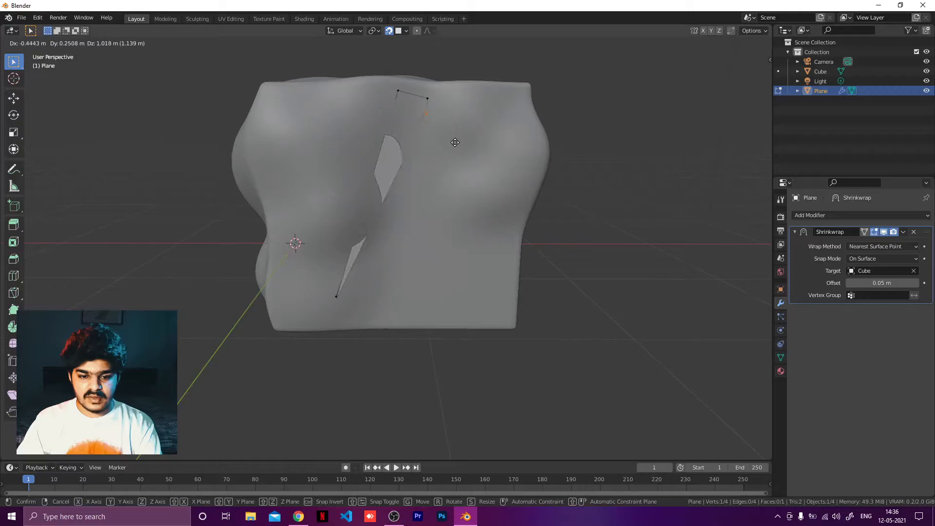
{"action": "left_click", "coordinate": [455, 143]}
{"action": "left_click_drag", "start_coordinate": [361, 316], "coordinate": [329, 291]}
{"action": "key", "text": "g"}
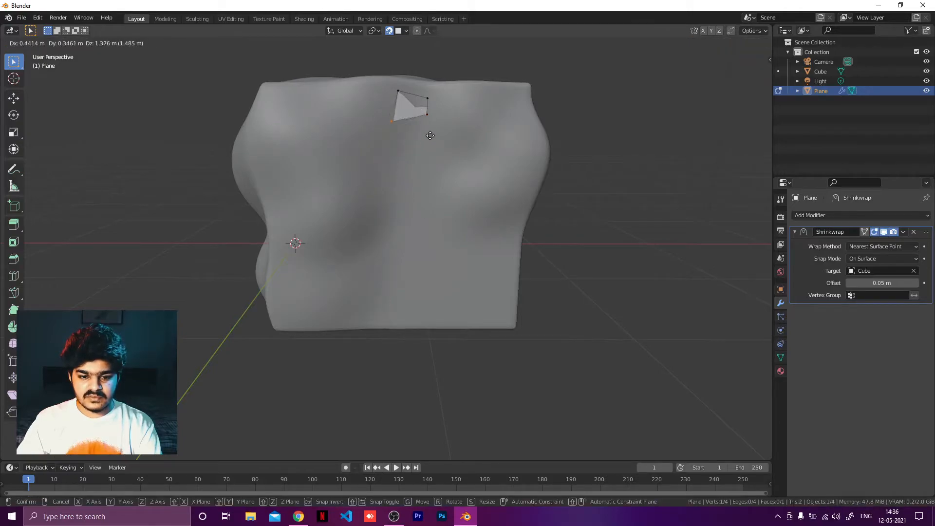
{"action": "left_click", "coordinate": [431, 135]}
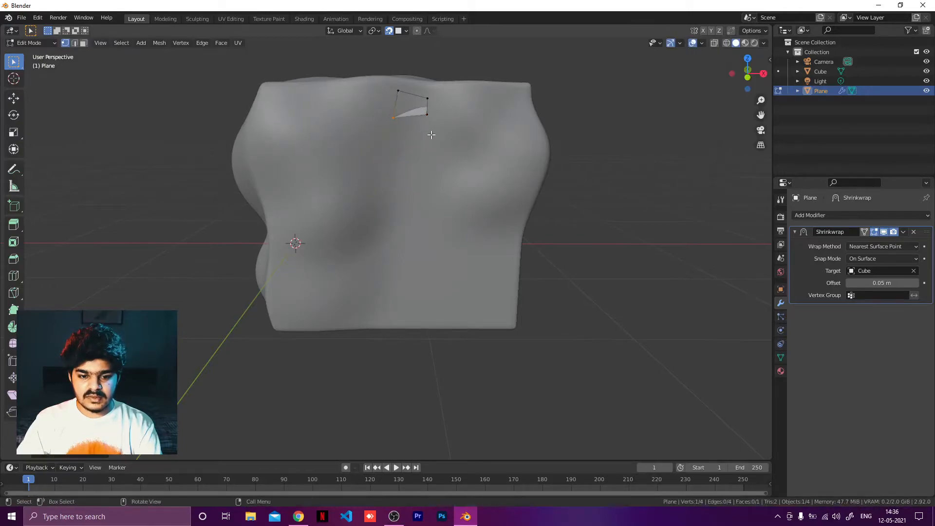
Step: Adjust the Shrinkwrap offset, trying 0.12 m before setting it to -0.01 m
{"action": "left_click", "coordinate": [916, 283]}
{"action": "left_click", "coordinate": [917, 283]}
{"action": "left_click", "coordinate": [916, 283]}
{"action": "left_click", "coordinate": [916, 283]}
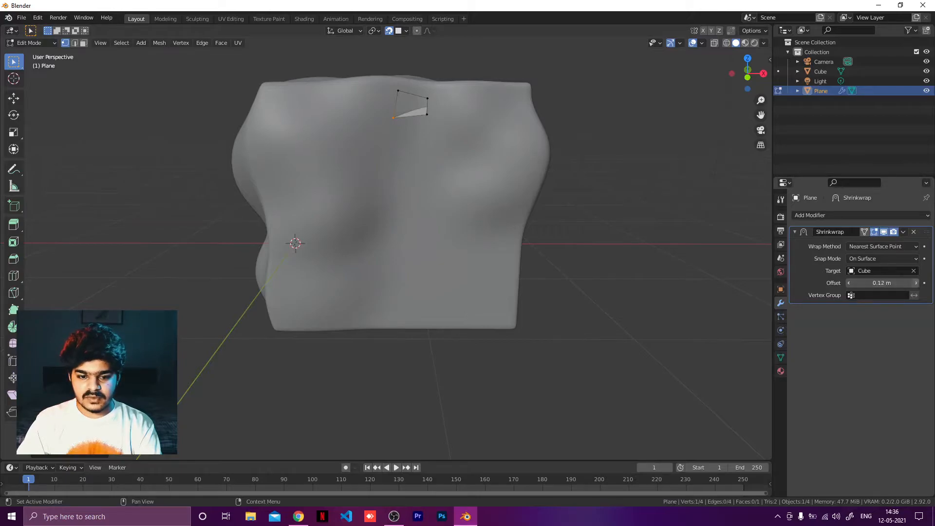
{"action": "left_click_drag", "start_coordinate": [869, 288], "coordinate": [818, 285]}
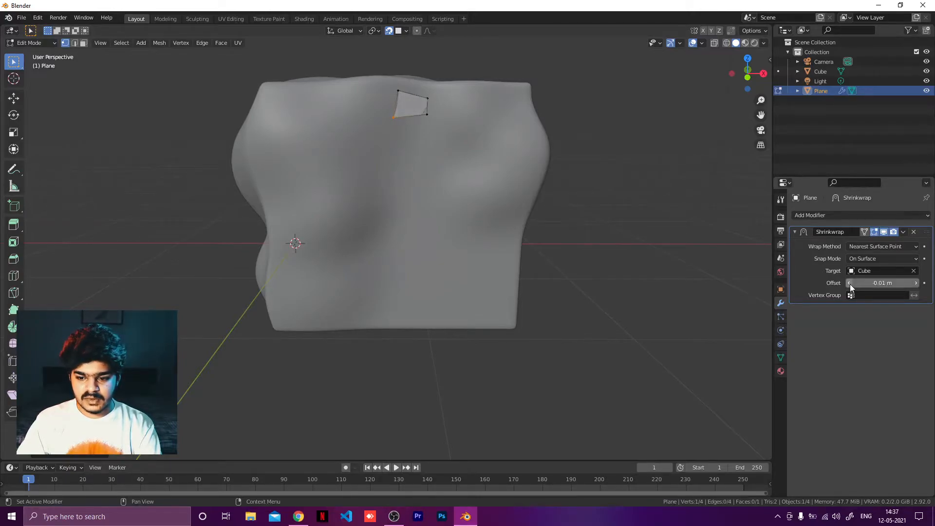
{"action": "left_click", "coordinate": [850, 285]}
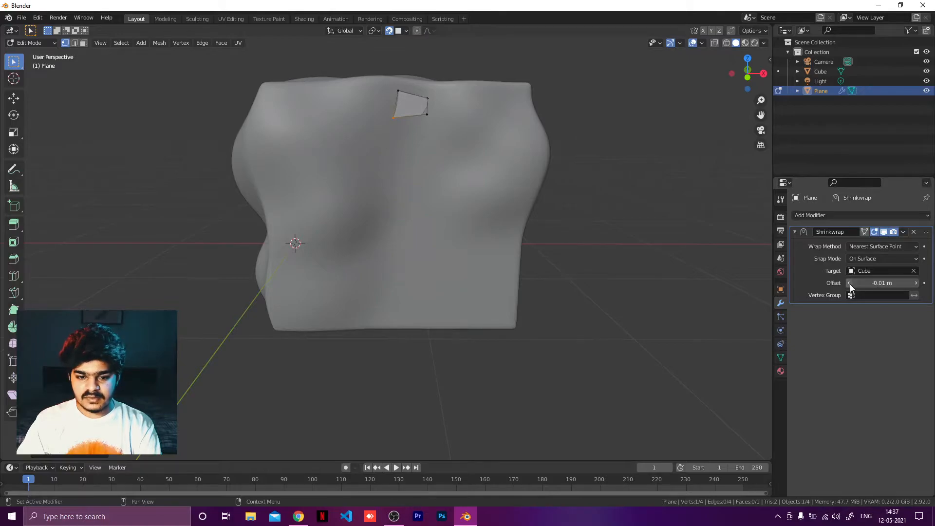
{"action": "left_click", "coordinate": [916, 286]}
Step: Move the quad's vertices to the upper right corner of the cube's front face, keeping it a small square
{"action": "scroll", "coordinate": [563, 184], "scroll_direction": "up", "scroll_amount": 2}
{"action": "middle_click_drag", "start_coordinate": [562, 183], "coordinate": [560, 215]}
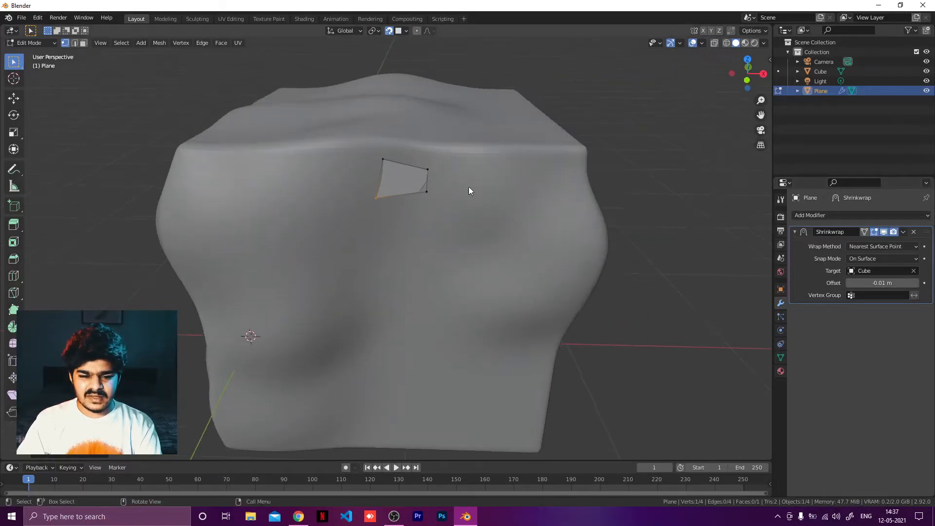
{"action": "left_click_drag", "start_coordinate": [414, 175], "coordinate": [447, 206]}
{"action": "key", "text": "g"}
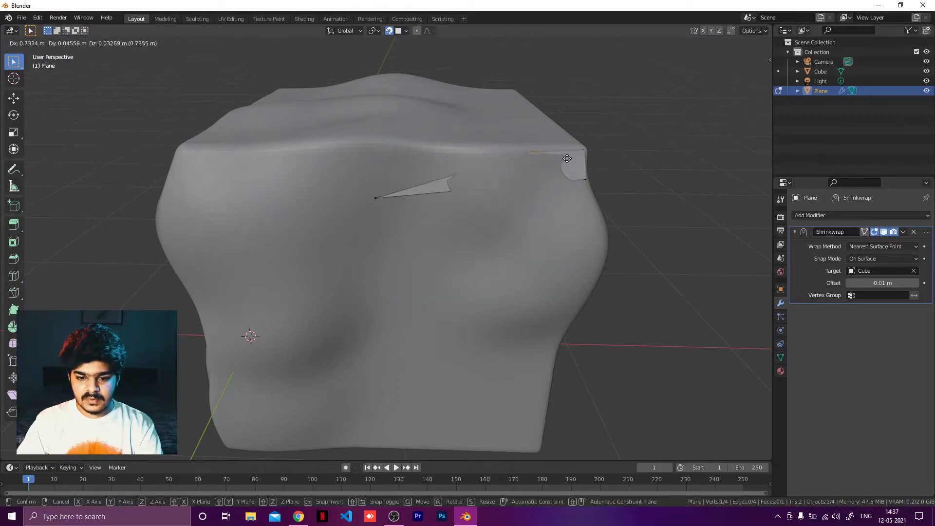
{"action": "left_click", "coordinate": [581, 158]}
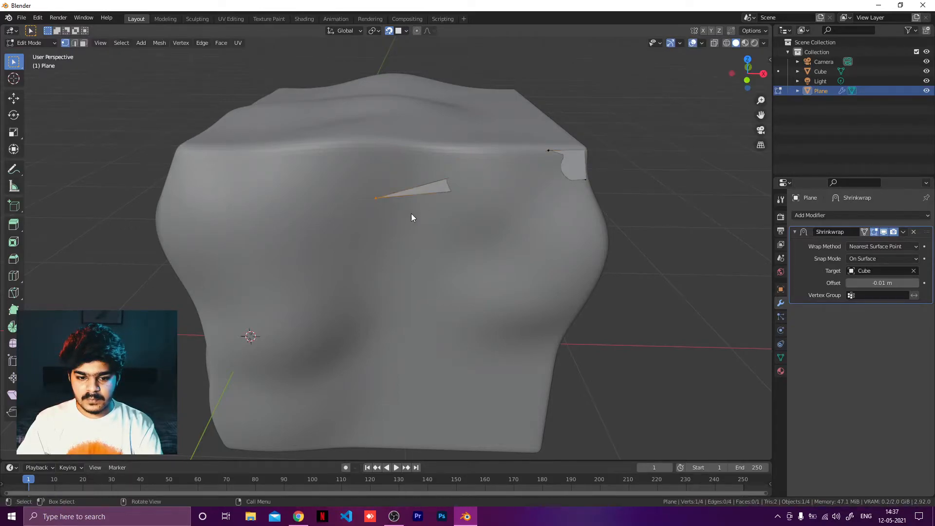
{"action": "key", "text": "g"}
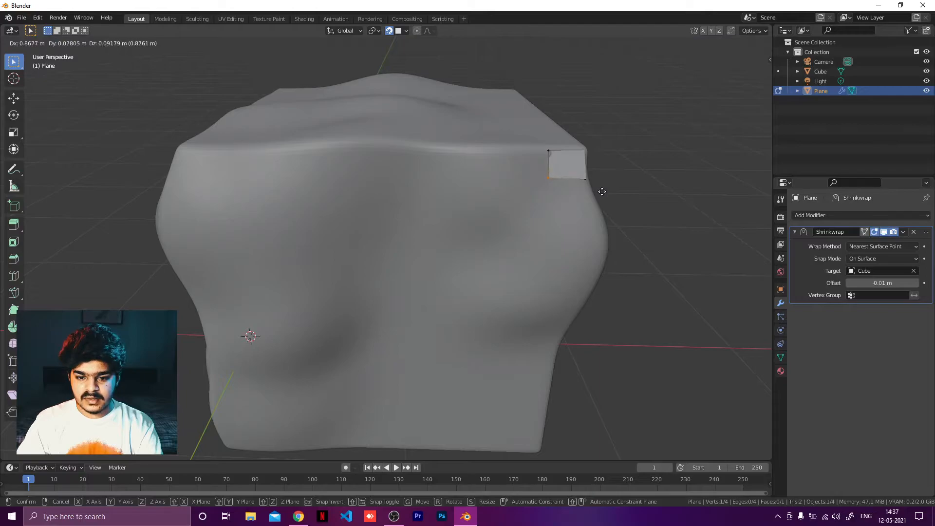
{"action": "left_click", "coordinate": [602, 195]}
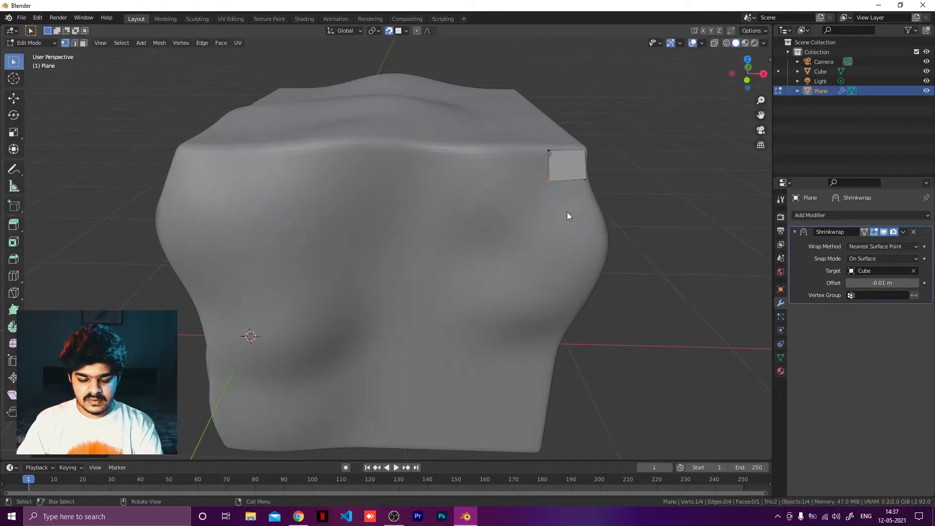
Step: Extrude the quad's left edge across to the front face's upper left corner and snap its end vertices onto the surface
{"action": "left_click_drag", "start_coordinate": [538, 120], "coordinate": [576, 237]}
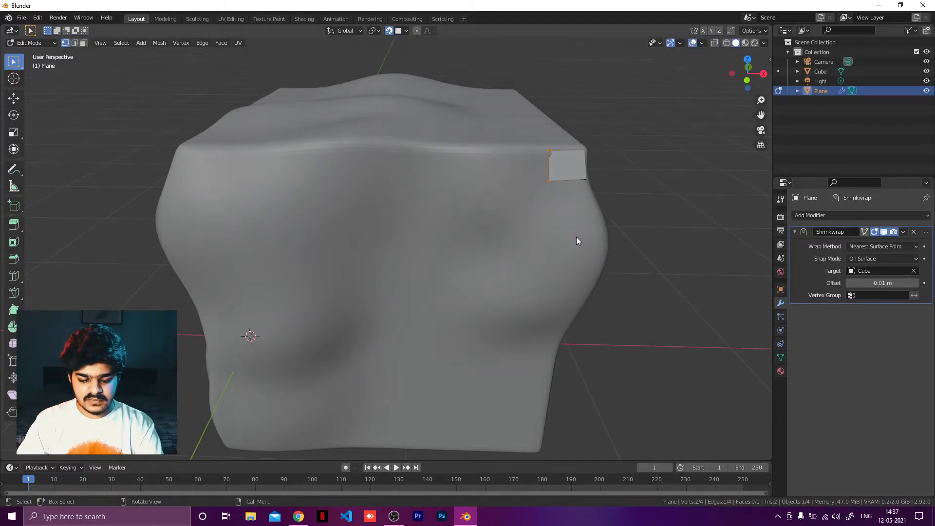
{"action": "key", "text": "e"}
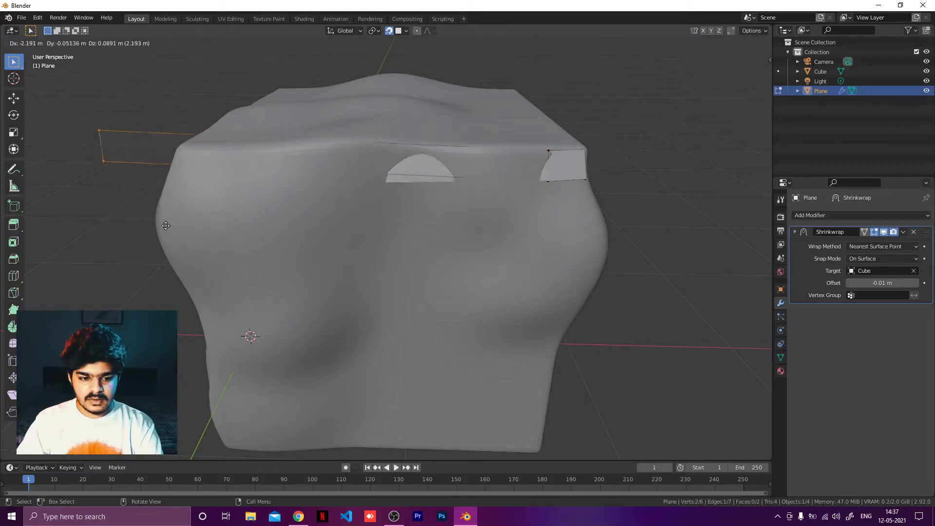
{"action": "left_click", "coordinate": [176, 188]}
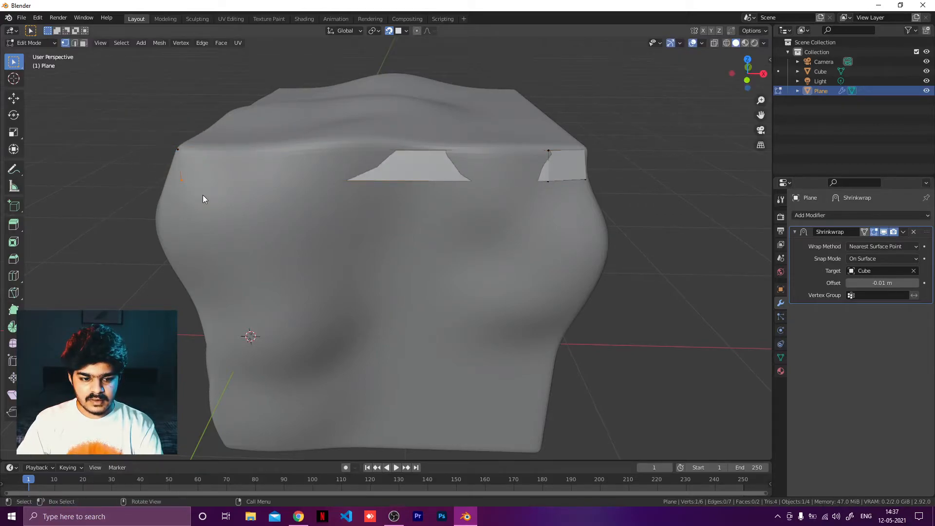
{"action": "key", "text": "g"}
{"action": "left_click", "coordinate": [188, 194]}
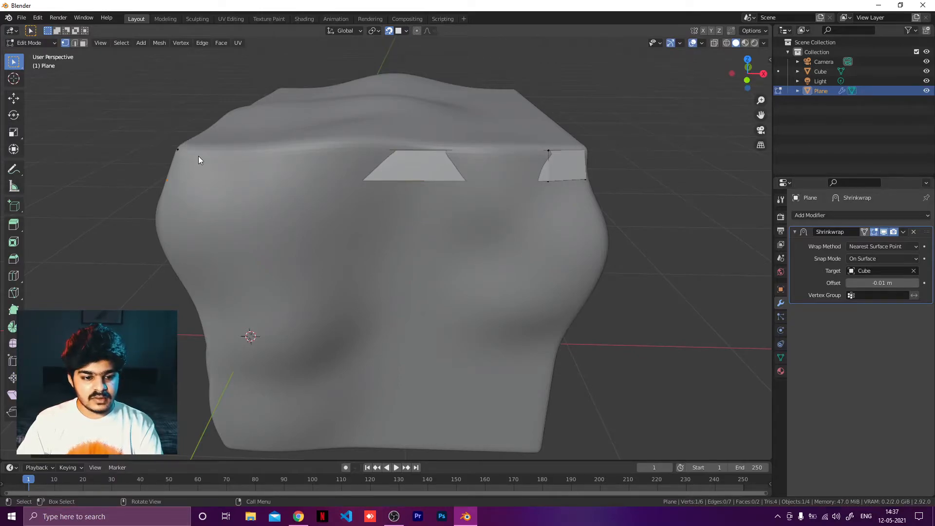
Step: Add eight loop cuts across the long extruded strip and slide them slightly along it
{"action": "key", "text": "ctrl+r"}
{"action": "scroll", "coordinate": [243, 156], "scroll_direction": "up", "scroll_amount": 4}
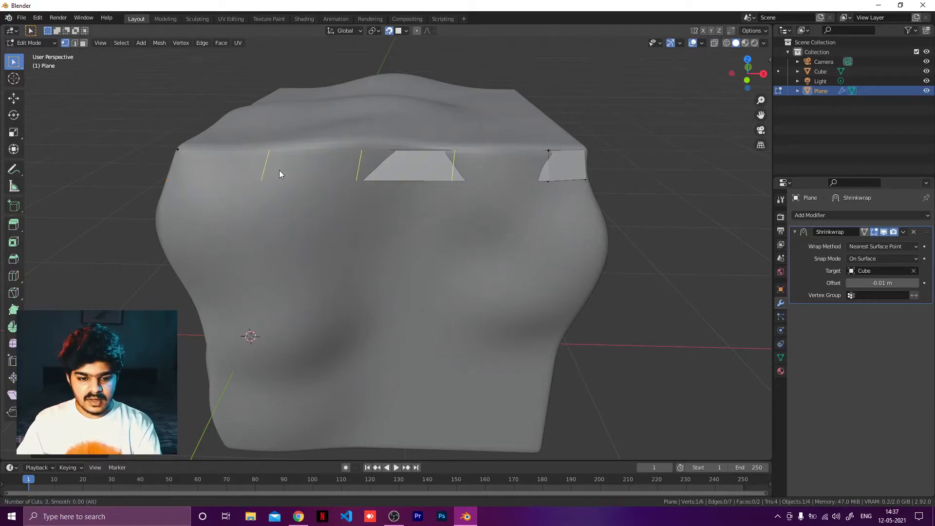
{"action": "left_click", "coordinate": [280, 170]}
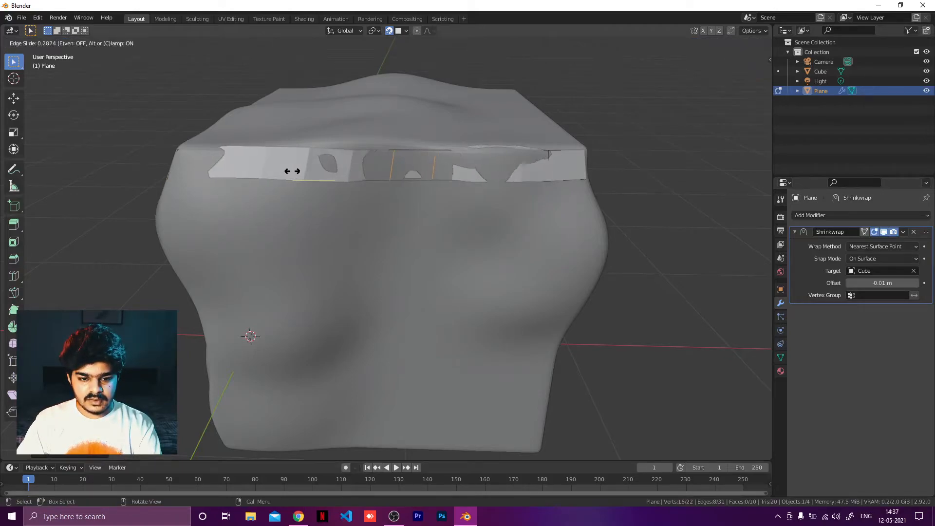
{"action": "left_click", "coordinate": [281, 173]}
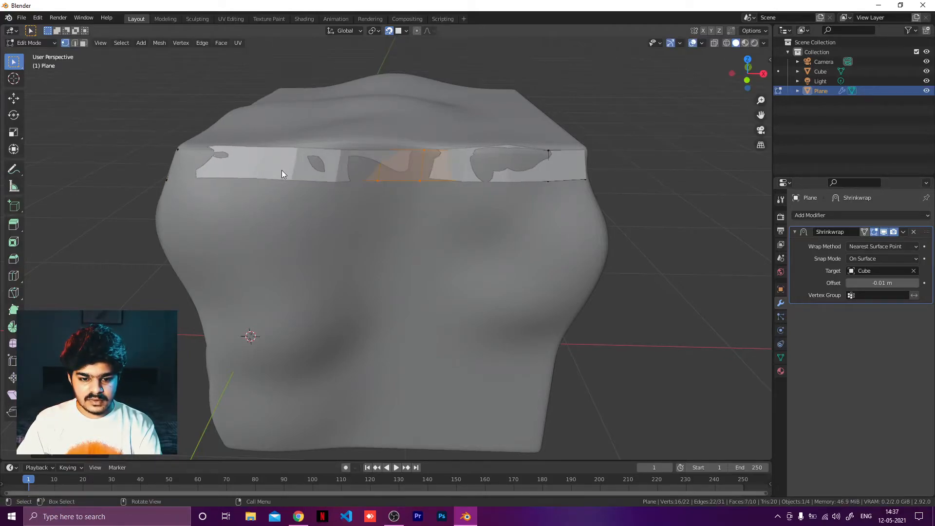
Step: Extrude the strip's lower edge vertices about 1.4 m down to the bottom of the cube's front face
{"action": "scroll", "coordinate": [409, 197], "scroll_direction": "down", "scroll_amount": 2}
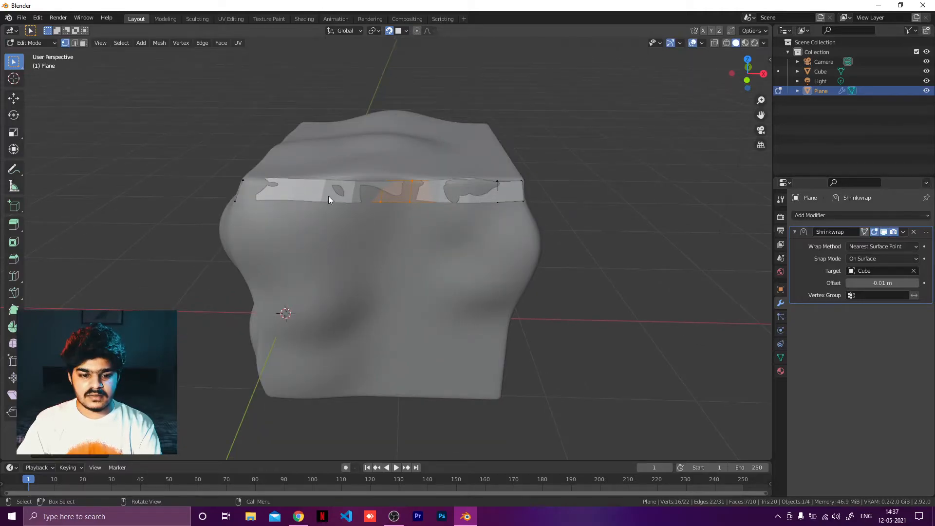
{"action": "left_click_drag", "start_coordinate": [217, 193], "coordinate": [571, 224]}
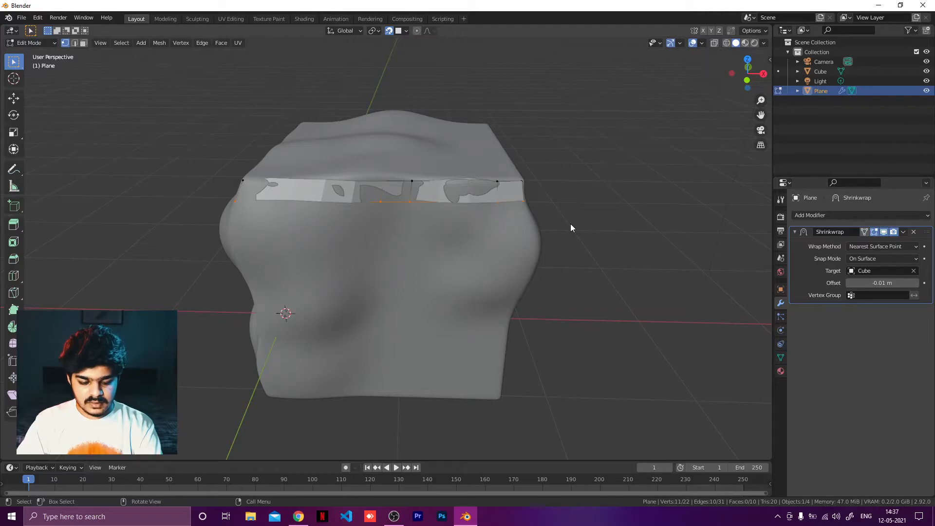
{"action": "key", "text": "e"}
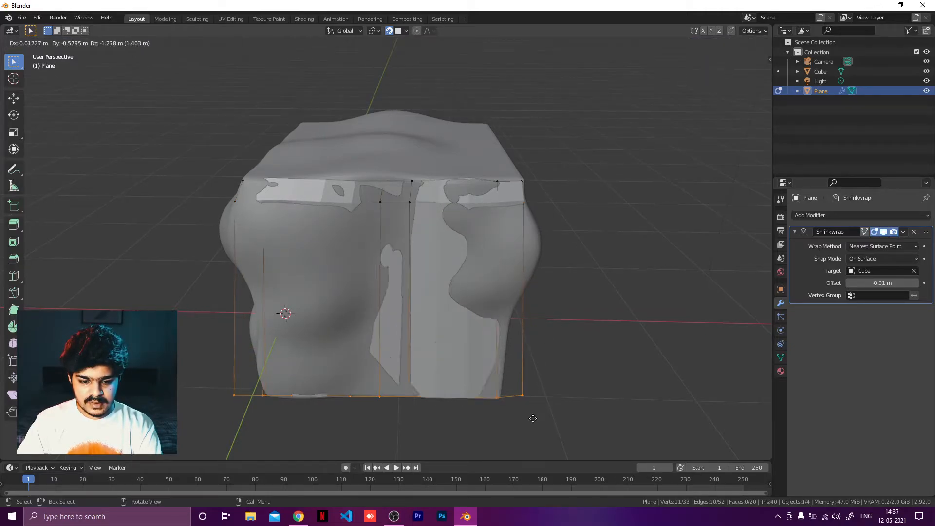
{"action": "left_click", "coordinate": [533, 418]}
Step: Scale down the extruded bottom edge and move it to fit between the front face's two lower corners
{"action": "key", "text": "s"}
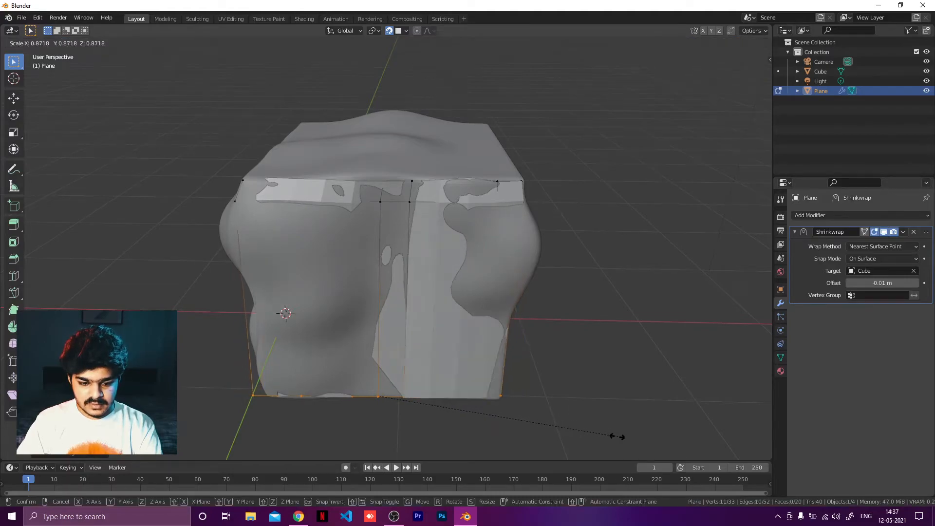
{"action": "left_click", "coordinate": [608, 438]}
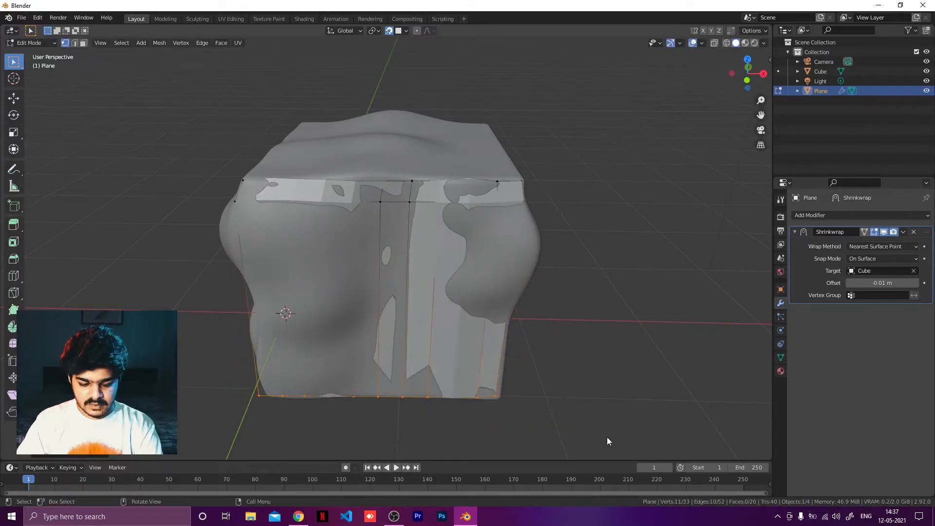
{"action": "key", "text": "g"}
{"action": "left_click", "coordinate": [614, 438]}
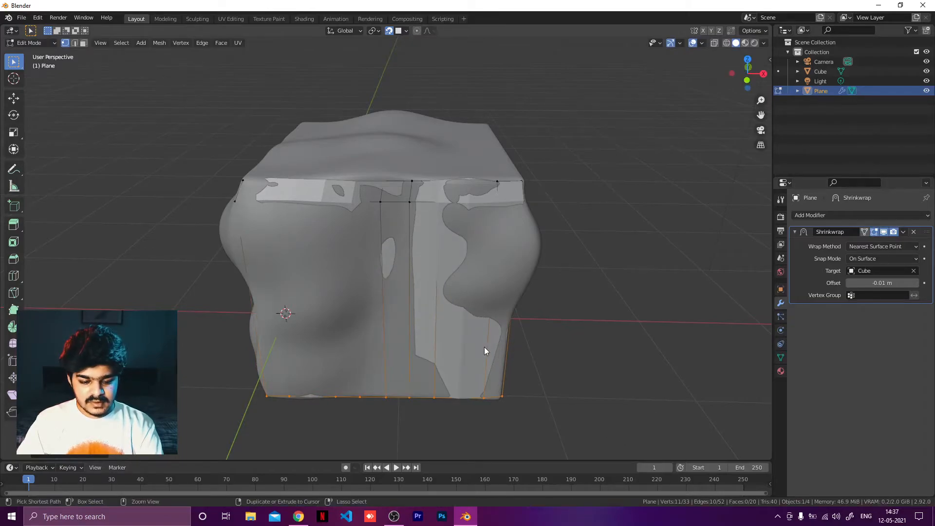
Step: Add five horizontal loop cuts across the tall extruded section and slide them slightly upward
{"action": "key", "text": "ctrl+r"}
{"action": "scroll", "coordinate": [394, 305], "scroll_direction": "up", "scroll_amount": 4}
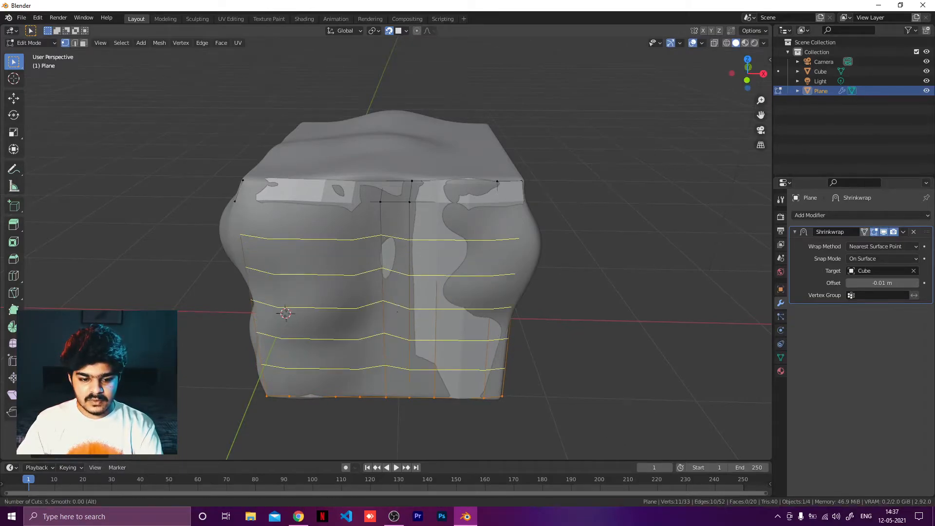
{"action": "left_click", "coordinate": [394, 305]}
{"action": "left_click", "coordinate": [410, 290]}
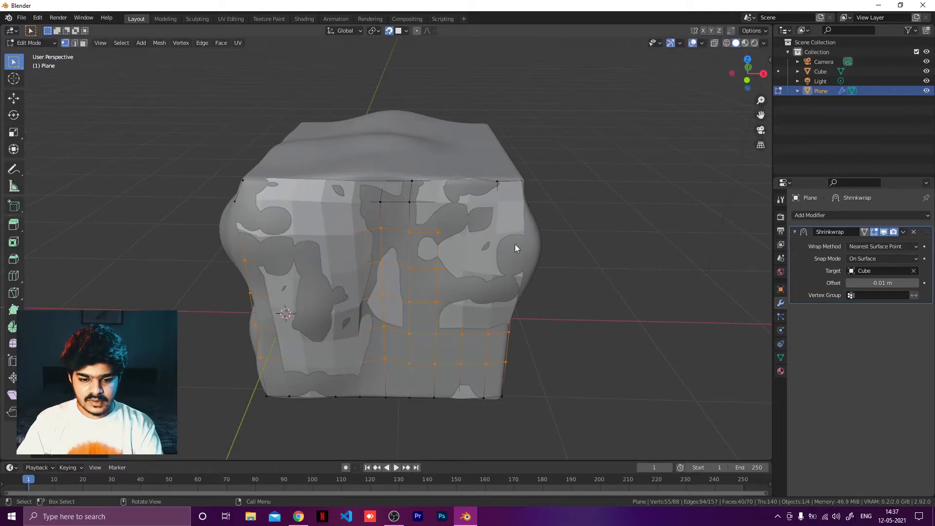
Step: Move the grid's upper right-edge vertex outward onto the bulge on the cube's right side
{"action": "left_click", "coordinate": [533, 250]}
{"action": "key", "text": "g"}
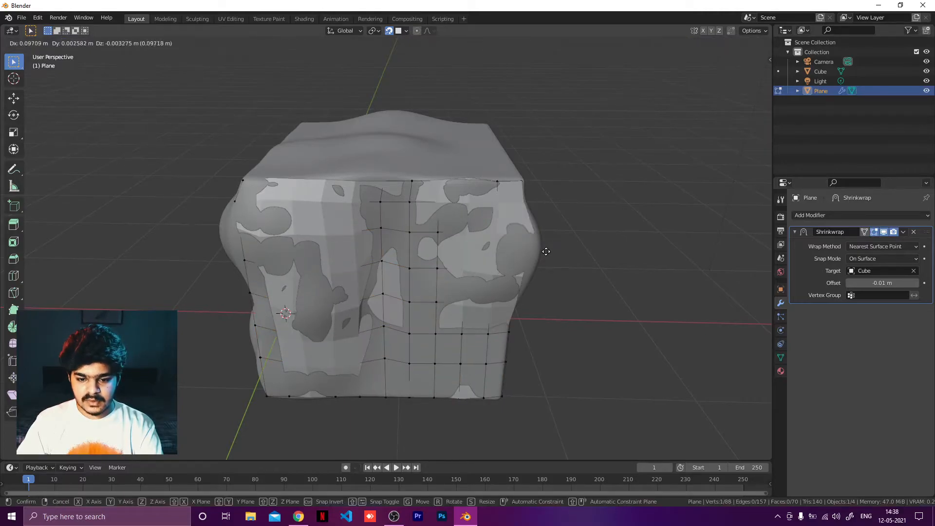
{"action": "left_click", "coordinate": [549, 251]}
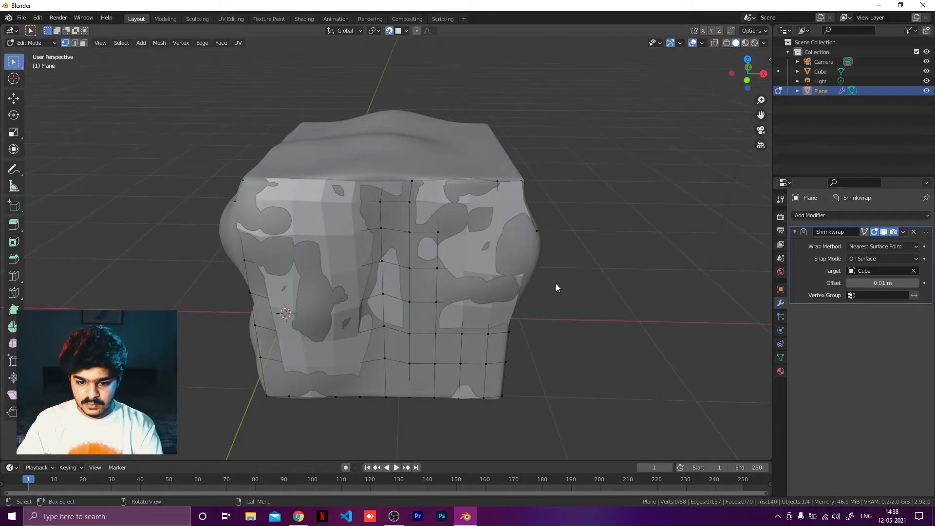
{"action": "left_click_drag", "start_coordinate": [515, 267], "coordinate": [534, 288]}
{"action": "scroll", "coordinate": [534, 278], "scroll_direction": "up", "scroll_amount": 4}
{"action": "middle_click_drag", "start_coordinate": [542, 277], "coordinate": [533, 275]}
{"action": "scroll", "coordinate": [564, 274], "scroll_direction": "down", "scroll_amount": 4}
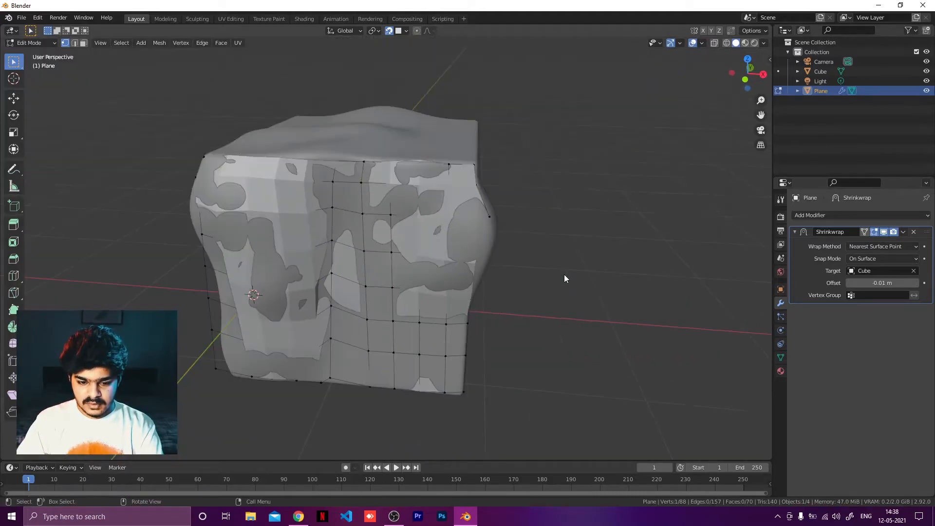
{"action": "key", "text": "Tab"}
{"action": "key", "text": "Tab"}
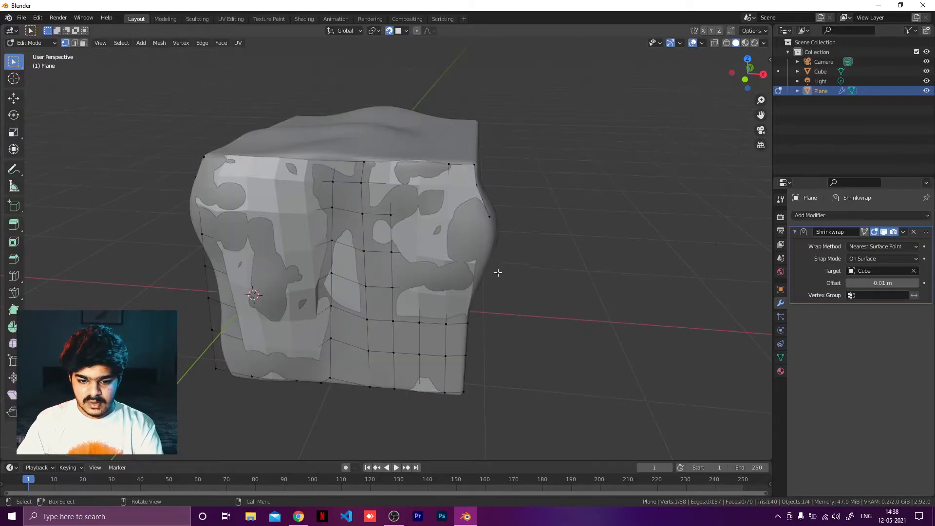
{"action": "left_click", "coordinate": [482, 269]}
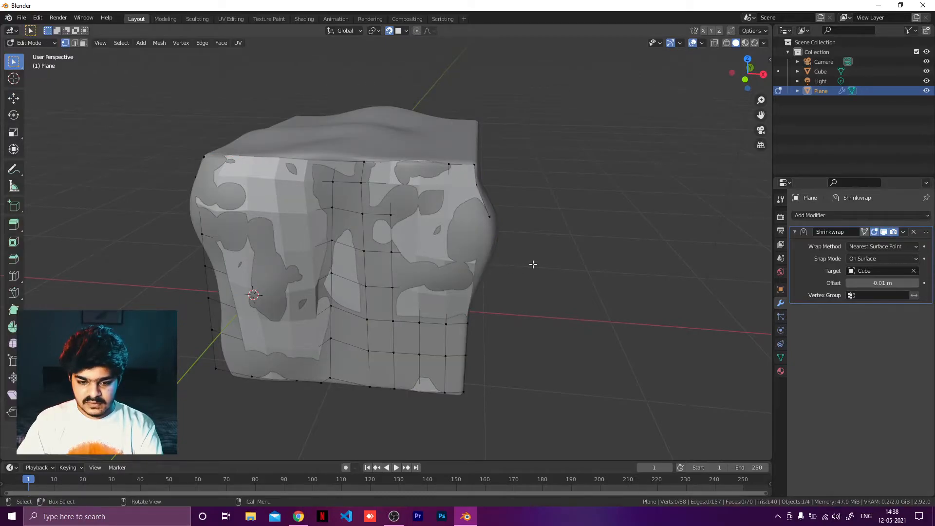
Step: Move the lower vertices of the grid's left edge outward onto the left boundary of the cube's front face
{"action": "middle_click_drag", "start_coordinate": [533, 264], "coordinate": [612, 247]}
{"action": "left_click", "coordinate": [346, 325]}
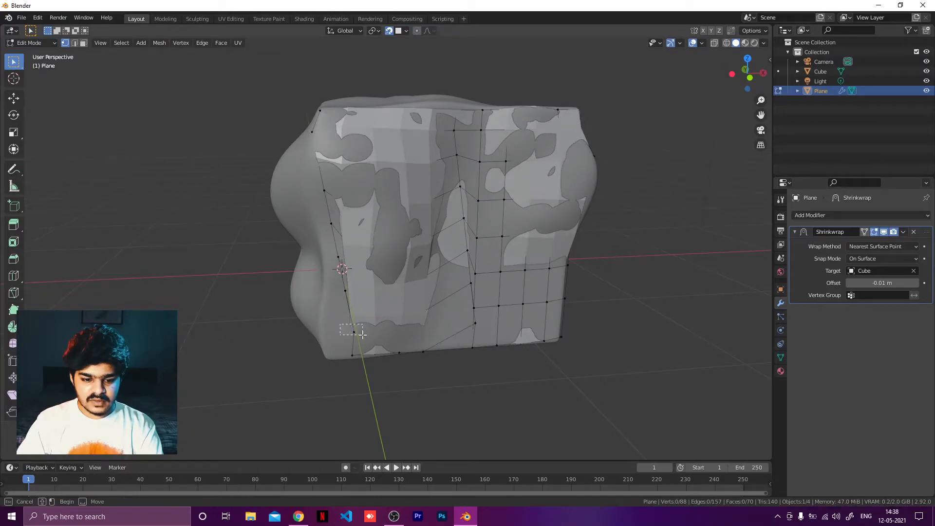
{"action": "key", "text": "g"}
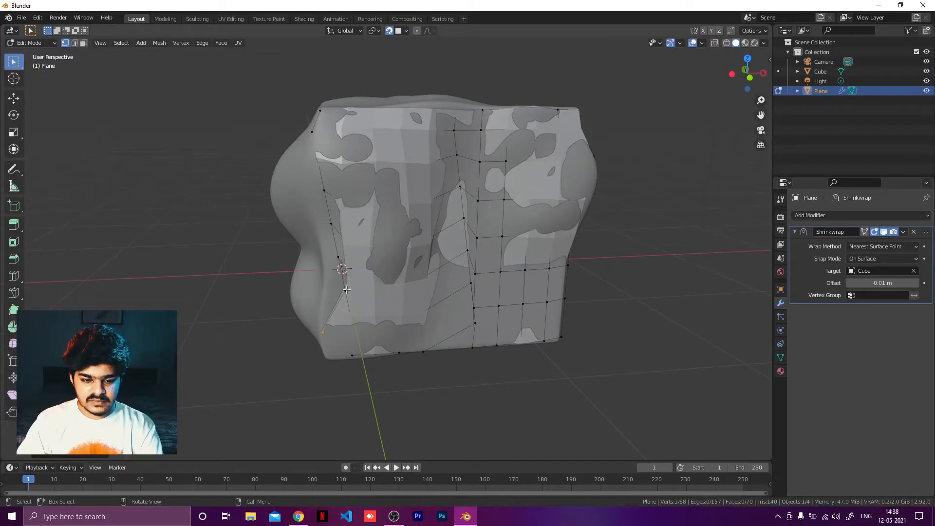
{"action": "left_click", "coordinate": [338, 298]}
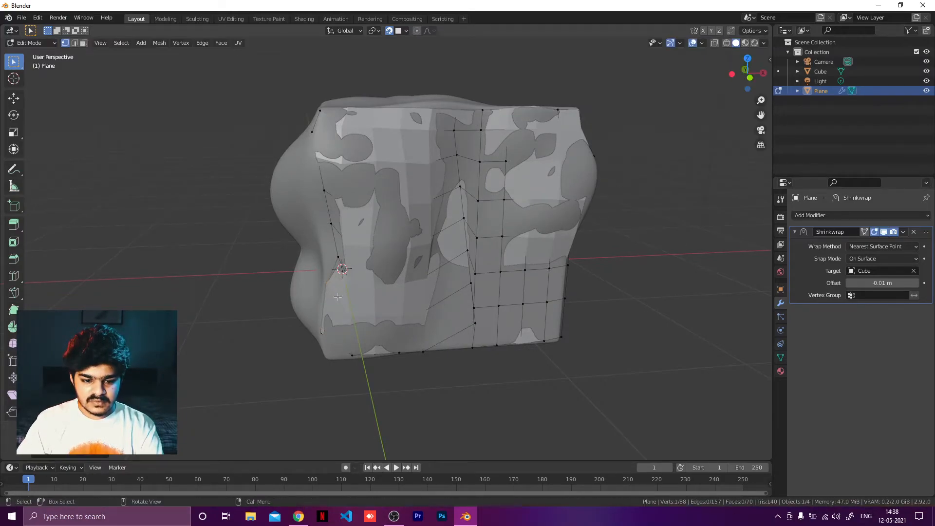
{"action": "left_click", "coordinate": [334, 256]}
{"action": "key", "text": "g"}
{"action": "left_click", "coordinate": [320, 255]}
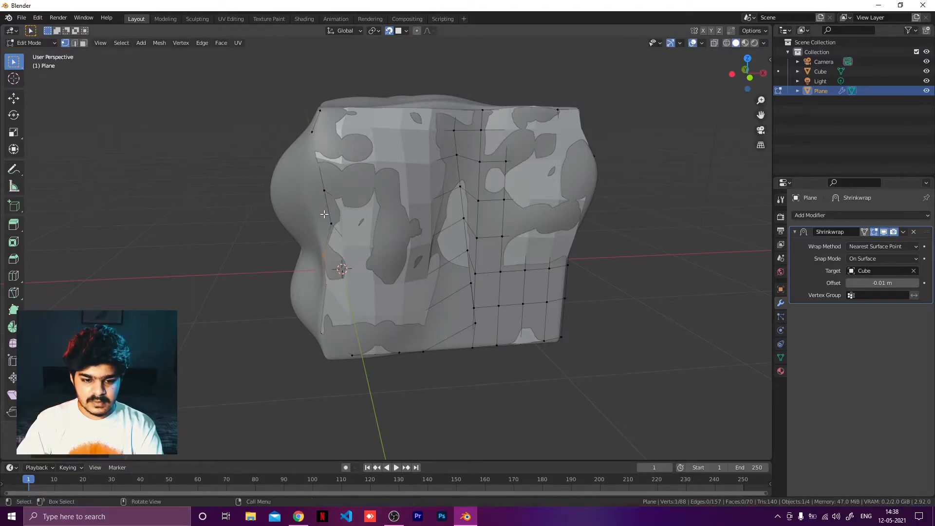
Step: Move the upper vertices of the grid's left edge outward to follow the cube's left bulge
{"action": "left_click", "coordinate": [336, 225]}
{"action": "key", "text": "g"}
{"action": "left_click", "coordinate": [323, 228]}
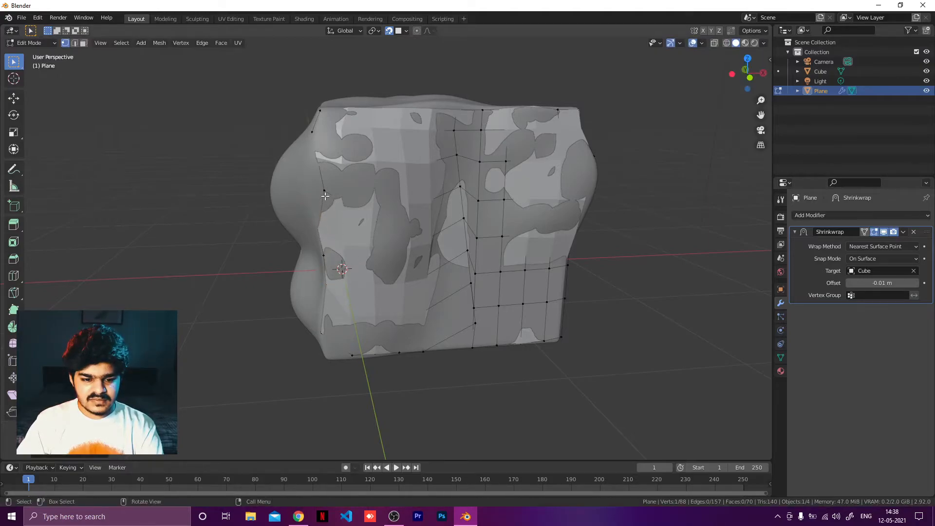
{"action": "left_click_drag", "start_coordinate": [324, 185], "coordinate": [335, 197]}
{"action": "middle_click_drag", "start_coordinate": [335, 197], "coordinate": [342, 127]}
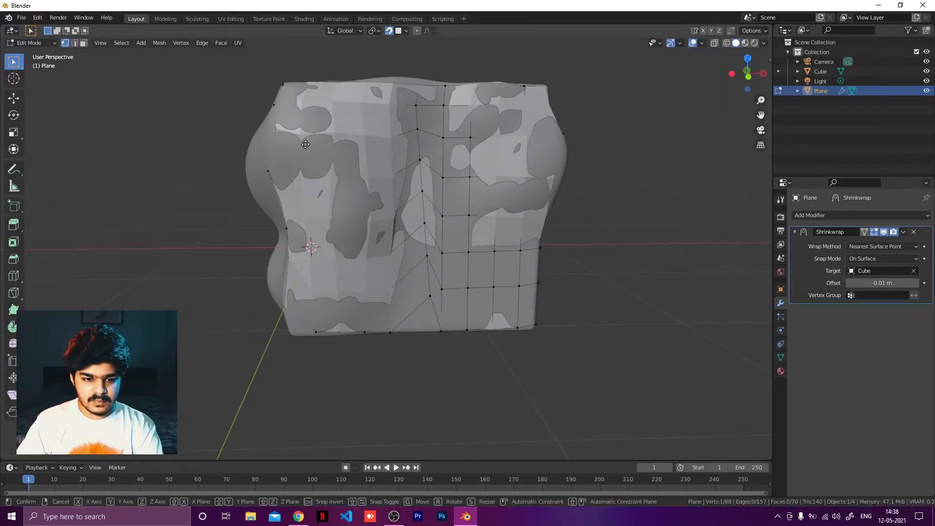
{"action": "key", "text": "g"}
{"action": "left_click", "coordinate": [290, 150]}
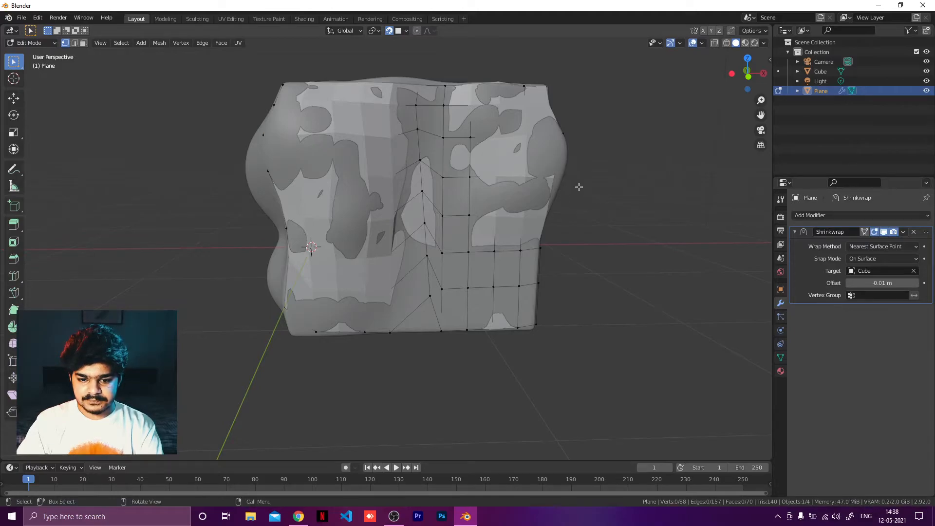
Step: Move the second right-edge vertex on the bulge outward to the cube's outline, leaving the one below it in place
{"action": "left_click", "coordinate": [541, 214]}
{"action": "key", "text": "g"}
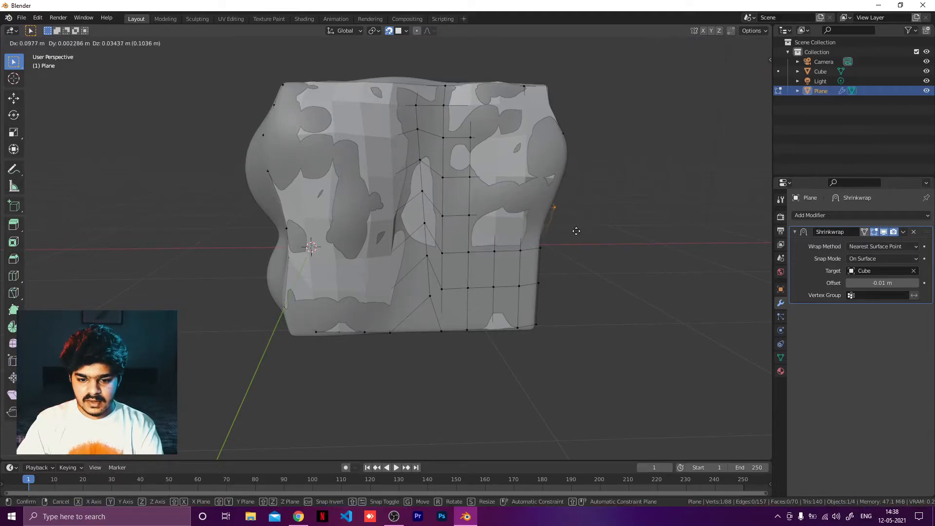
{"action": "right_click", "coordinate": [576, 230]}
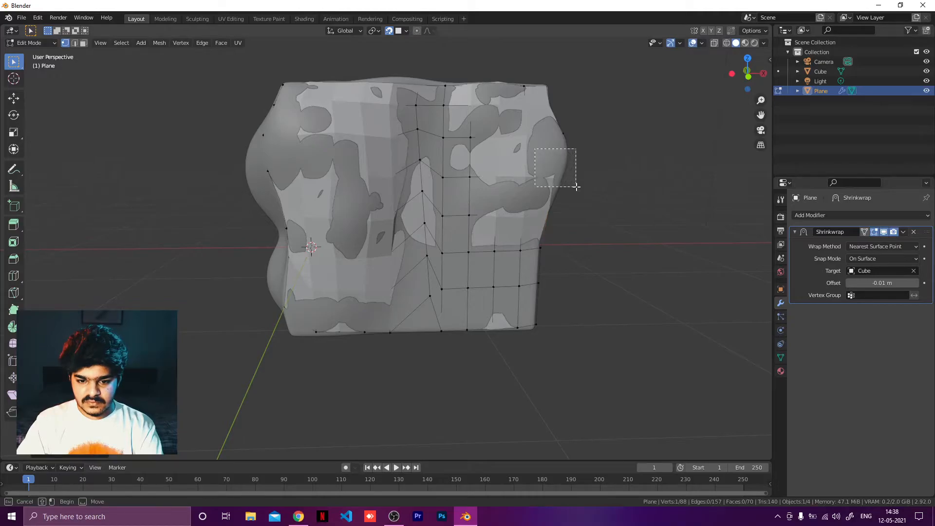
{"action": "key", "text": "g"}
{"action": "left_click", "coordinate": [597, 182]}
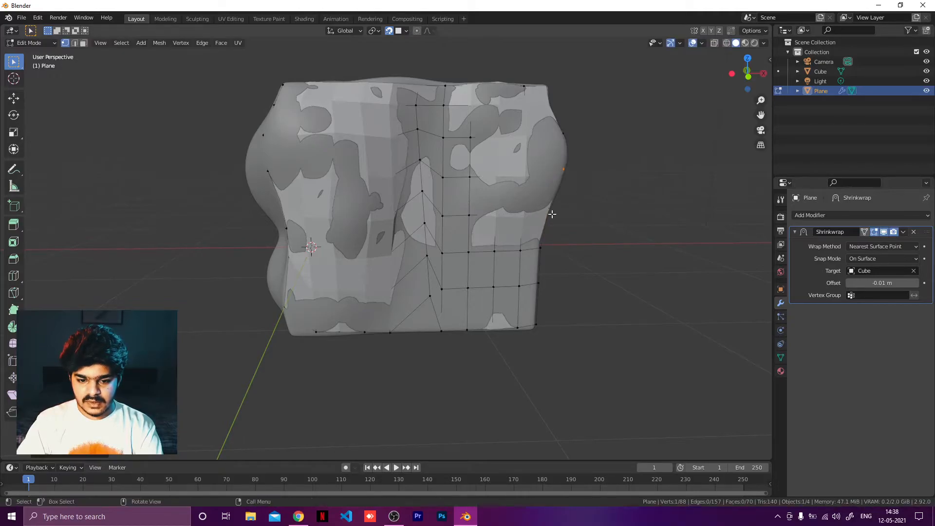
Step: Move the lower vertices of the kinked central column down in line with the neighbouring grid rows
{"action": "mouse_move", "coordinate": [449, 216]}
{"action": "middle_mouse_down", "text": "shift"}
{"action": "mouse_move", "coordinate": [449, 224]}
{"action": "mouse_move", "coordinate": [442, 215]}
{"action": "middle_mouse_up", "text": "shift"}
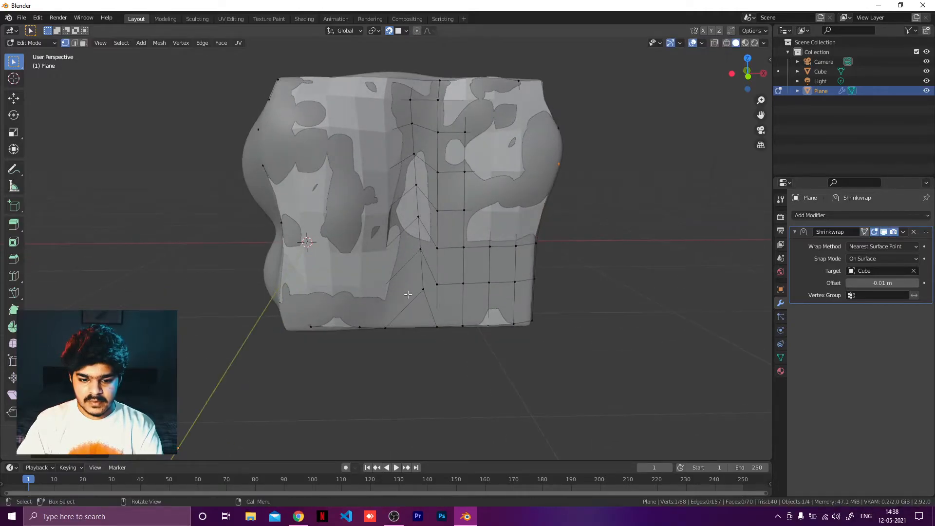
{"action": "key", "text": "g"}
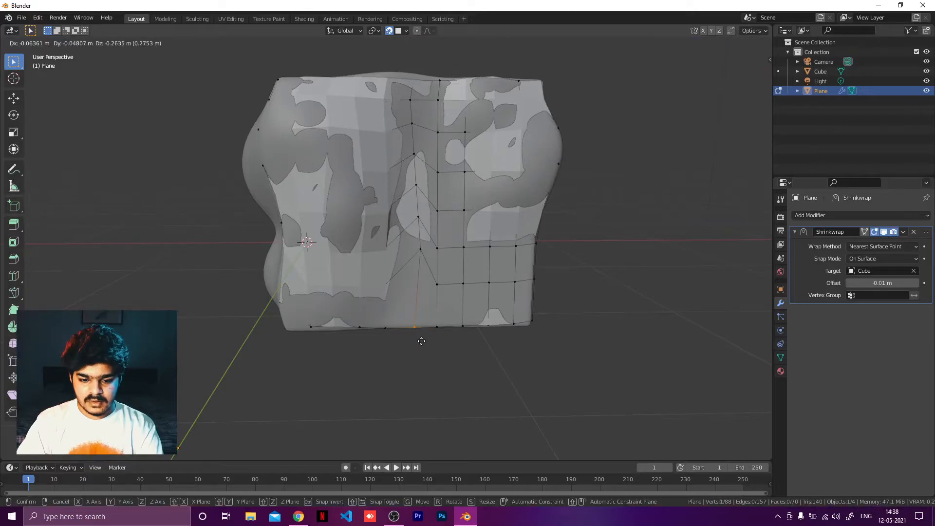
{"action": "left_click", "coordinate": [421, 341]}
{"action": "key", "text": "g"}
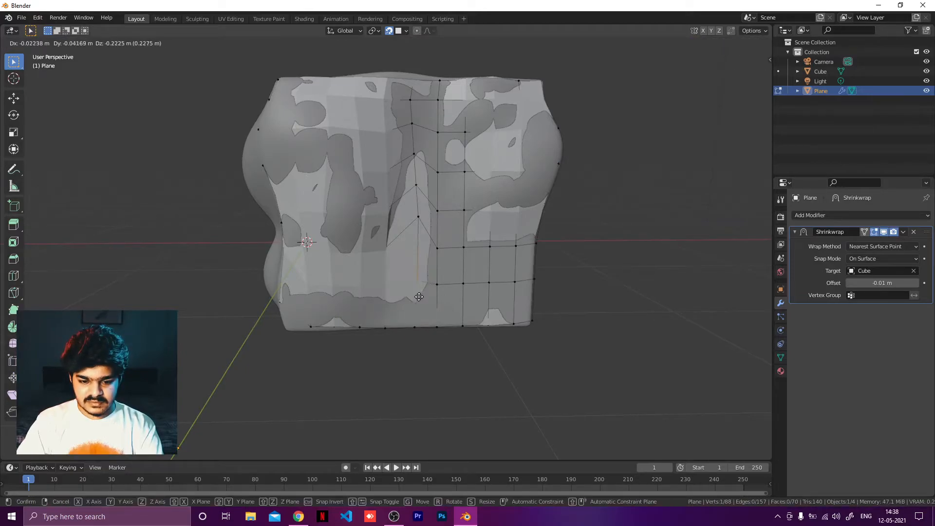
{"action": "left_click", "coordinate": [420, 266]}
Step: Move the upper vertices of the central column down to level them with the adjacent grid rows
{"action": "left_click", "coordinate": [413, 180]}
{"action": "key", "text": "g"}
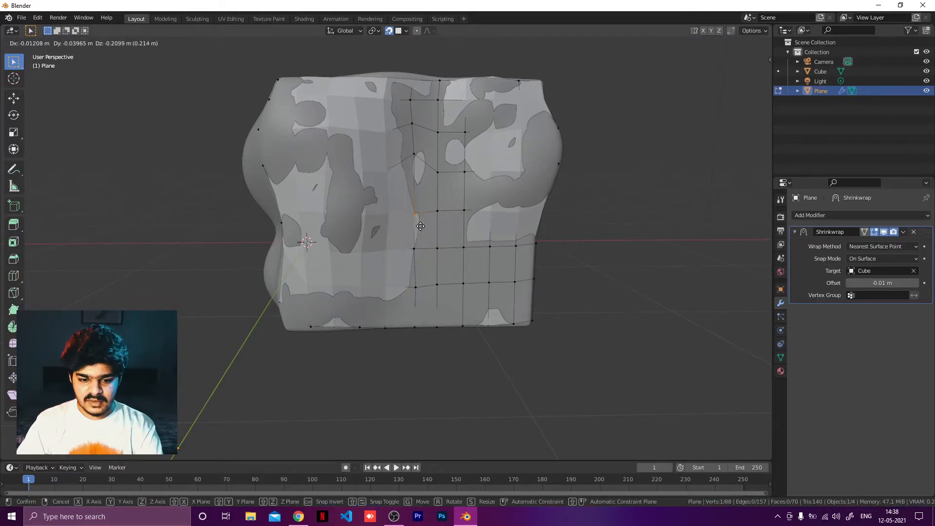
{"action": "left_click", "coordinate": [421, 221]}
{"action": "key", "text": "g"}
{"action": "left_click", "coordinate": [421, 161]}
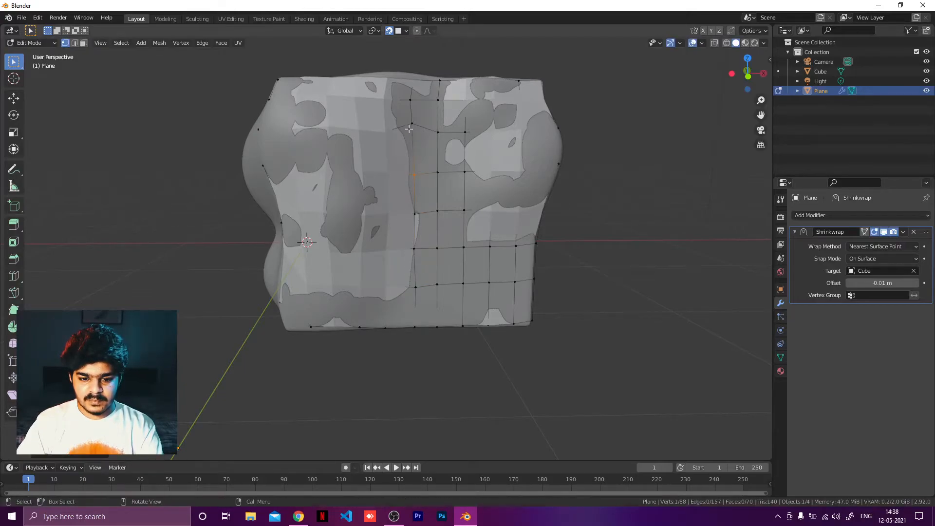
{"action": "key", "text": "g"}
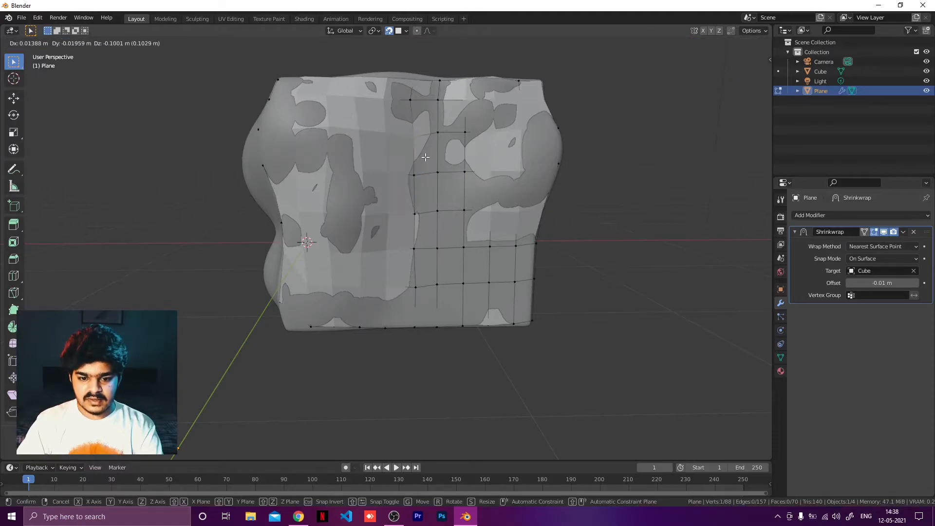
{"action": "left_click", "coordinate": [425, 157]}
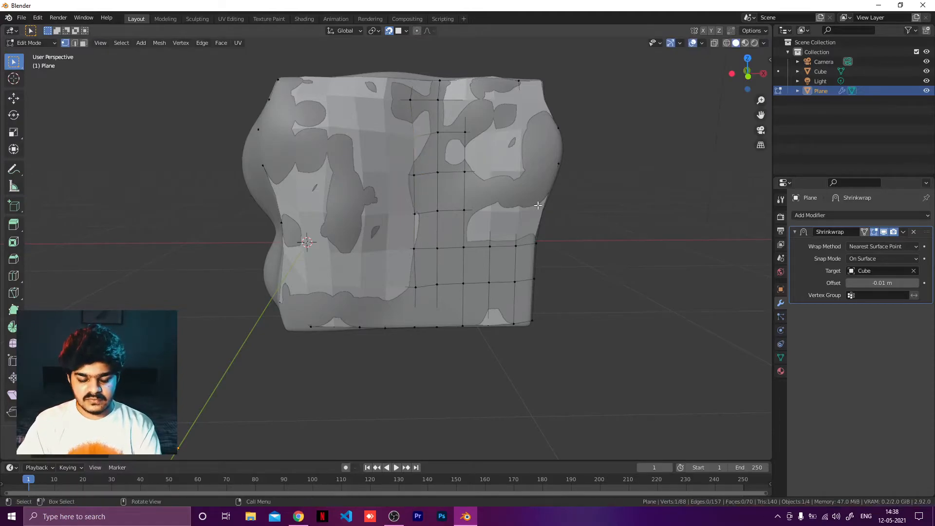
Step: Switch to Object Mode and inspect the plane's fit on the cube from the front, side and above
{"action": "key", "text": "Tab"}
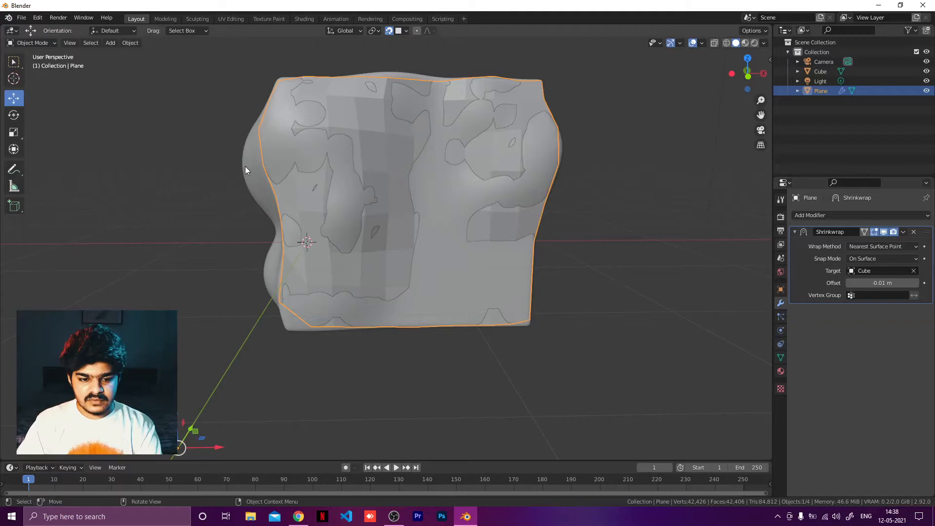
{"action": "scroll", "coordinate": [491, 175], "scroll_direction": "down", "scroll_amount": 1}
{"action": "scroll", "coordinate": [422, 127], "scroll_direction": "down", "scroll_amount": 1}
{"action": "middle_click_drag", "start_coordinate": [421, 146], "coordinate": [418, 171]}
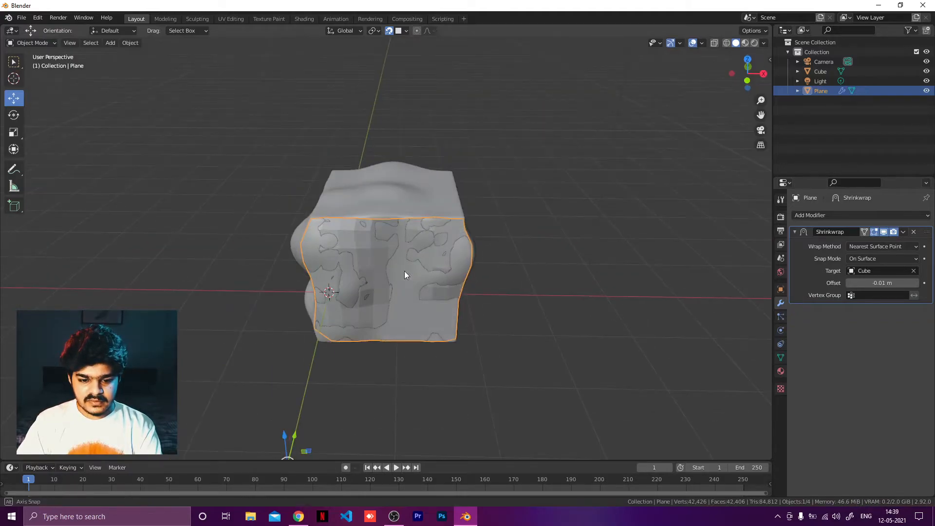
{"action": "middle_click_drag", "start_coordinate": [407, 271], "coordinate": [203, 197]}
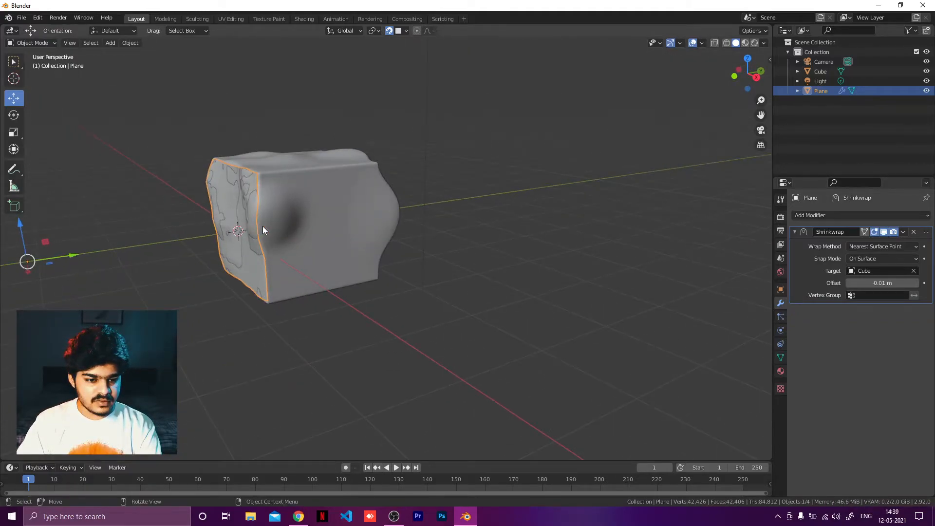
{"action": "middle_click_drag", "start_coordinate": [263, 230], "coordinate": [328, 222]}
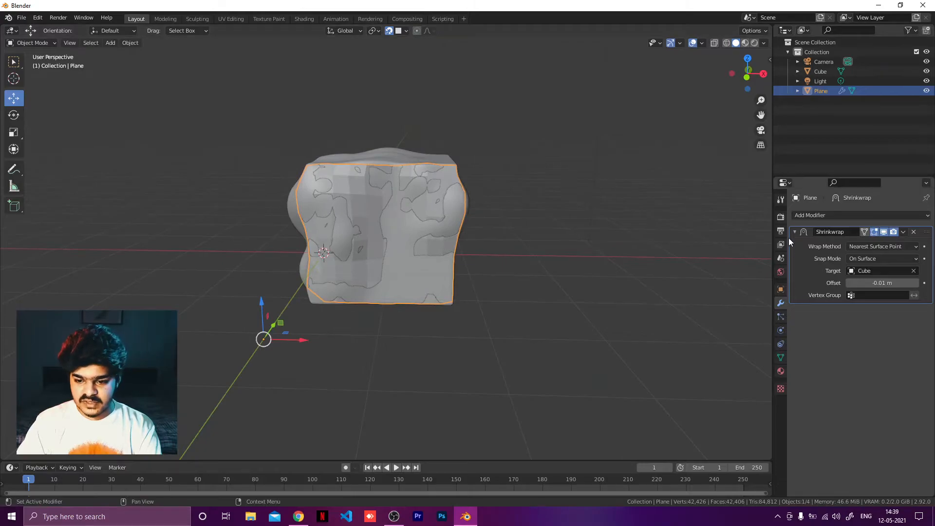
{"action": "middle_click_drag", "start_coordinate": [370, 197], "coordinate": [367, 192]}
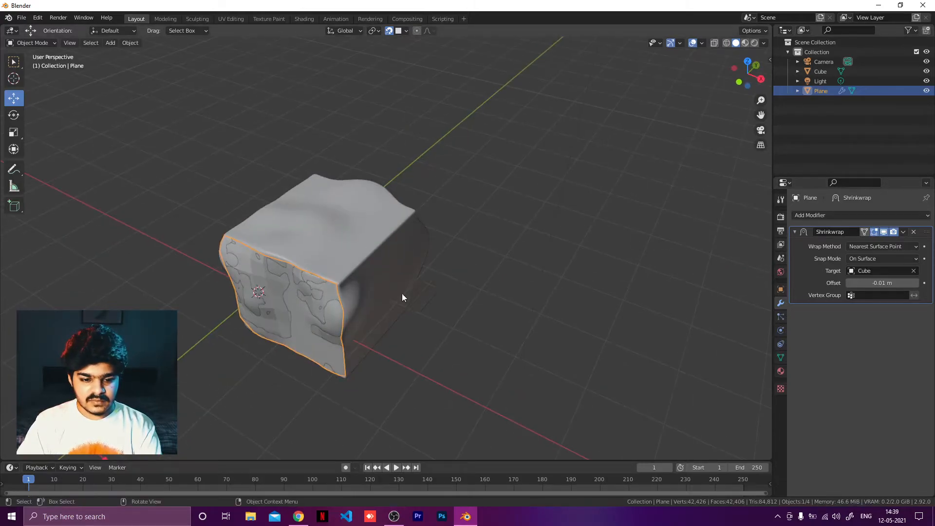
Step: Add a new material to the plane and set its viewport display color to blue
{"action": "left_click", "coordinate": [781, 216]}
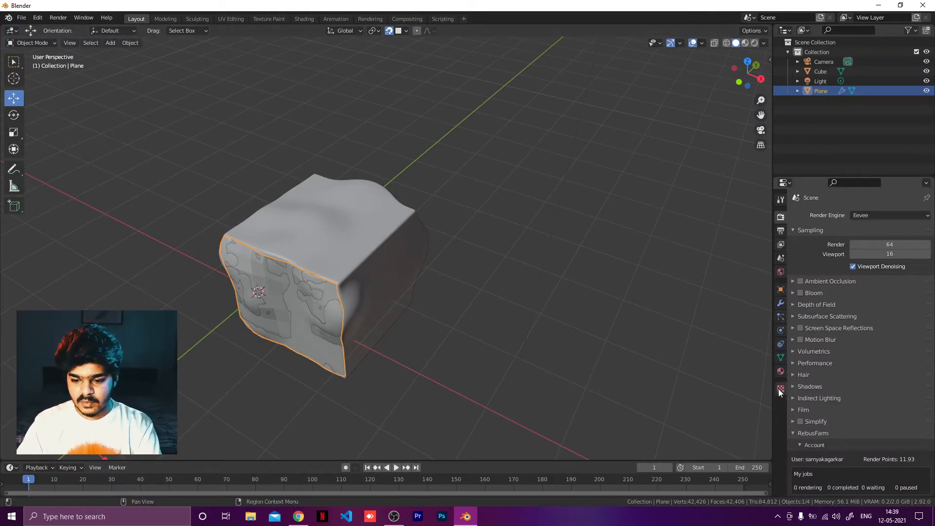
{"action": "left_click", "coordinate": [782, 371]}
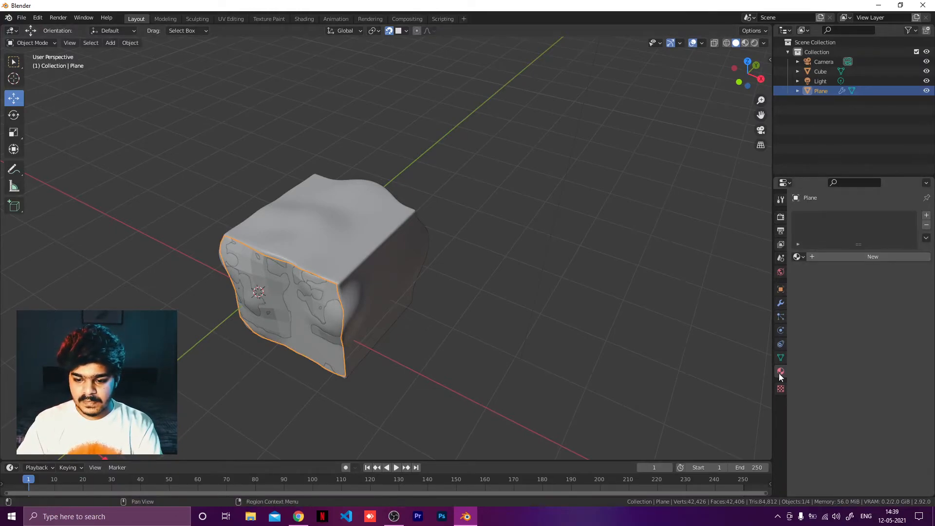
{"action": "left_click", "coordinate": [927, 217]}
{"action": "left_click", "coordinate": [846, 257]}
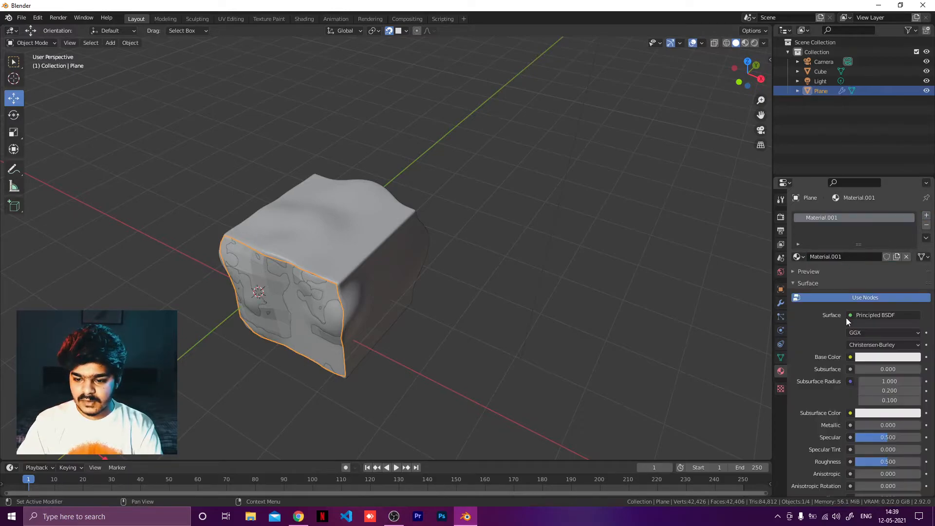
{"action": "scroll", "coordinate": [845, 331], "scroll_direction": "down", "scroll_amount": 10}
{"action": "scroll", "coordinate": [840, 348], "scroll_direction": "down", "scroll_amount": 5}
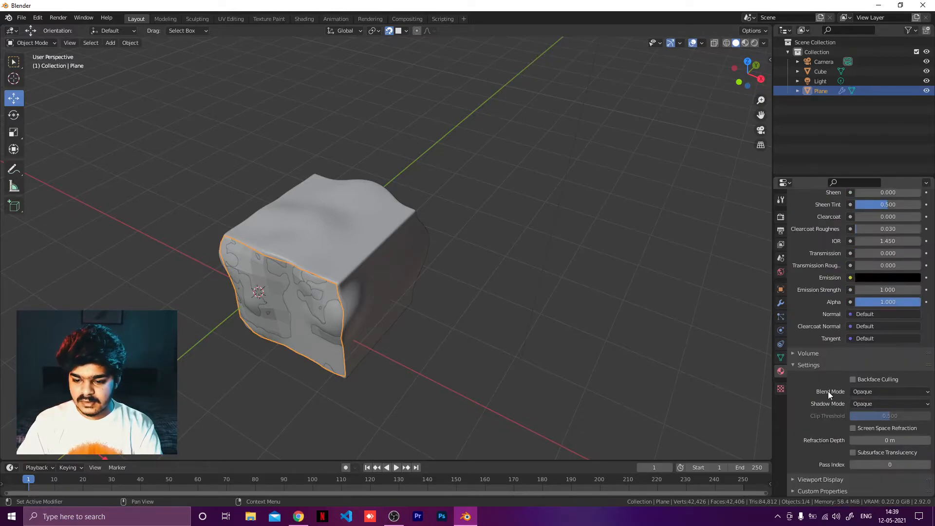
{"action": "left_click", "coordinate": [797, 480]}
{"action": "scroll", "coordinate": [824, 458], "scroll_direction": "down", "scroll_amount": 2}
{"action": "left_click", "coordinate": [860, 457]}
{"action": "left_click_drag", "start_coordinate": [871, 351], "coordinate": [888, 337]}
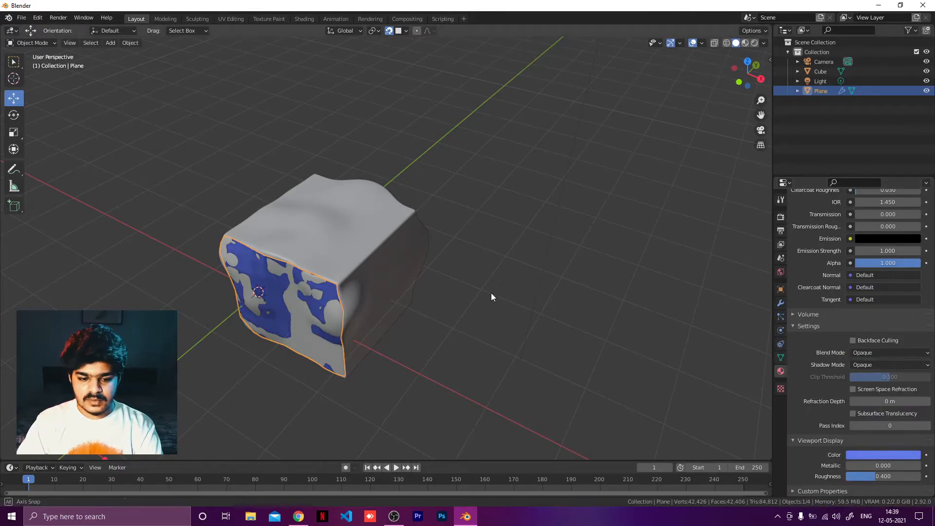
Step: Add a new material to the sculpted cube and set its viewport display color to light green, about H 0.288, S 0.729, V 0.800
{"action": "middle_click_drag", "start_coordinate": [491, 294], "coordinate": [441, 273]}
{"action": "left_click", "coordinate": [374, 258]}
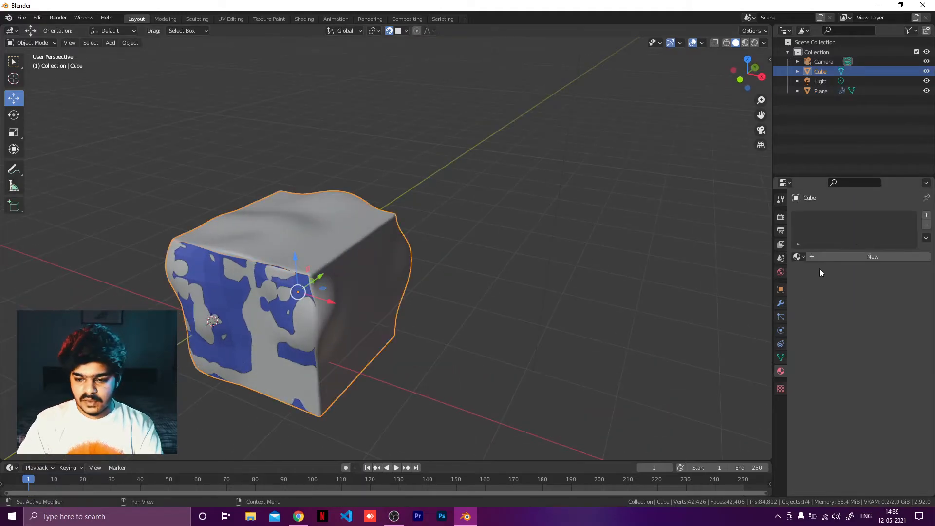
{"action": "left_click", "coordinate": [822, 256]}
{"action": "scroll", "coordinate": [828, 370], "scroll_direction": "down", "scroll_amount": 15}
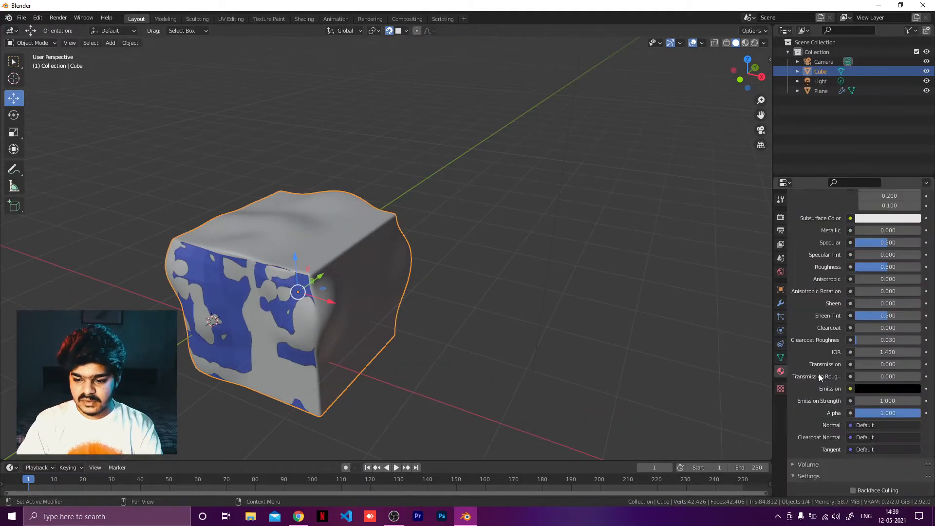
{"action": "left_click", "coordinate": [859, 455]}
{"action": "mouse_move", "coordinate": [860, 349]}
{"action": "left_mouse_down"}
{"action": "mouse_move", "coordinate": [864, 363]}
{"action": "mouse_move", "coordinate": [853, 349]}
{"action": "left_mouse_up"}
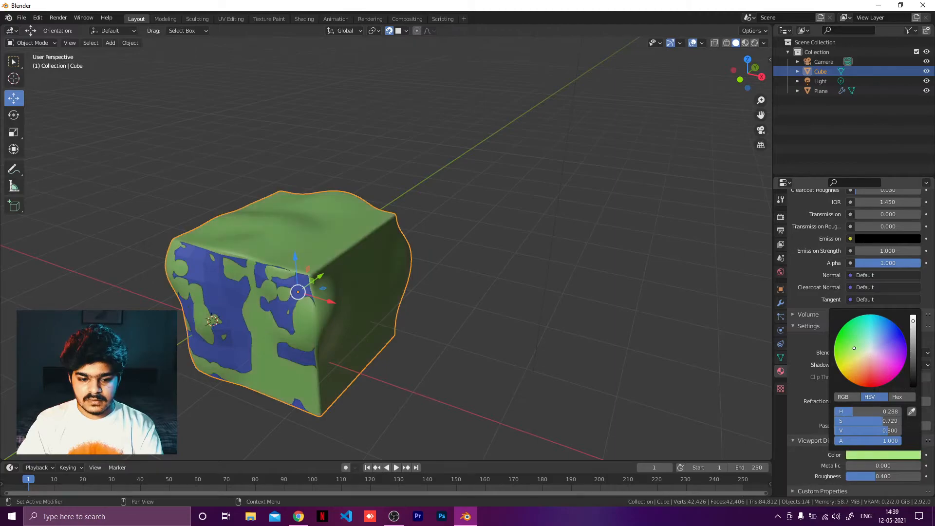
{"action": "left_click", "coordinate": [560, 291]}
Step: Hide the sculpted cube and view the low-poly plane on its own from the front
{"action": "mouse_move", "coordinate": [562, 290]}
{"action": "middle_mouse_down"}
{"action": "mouse_move", "coordinate": [600, 269]}
{"action": "mouse_move", "coordinate": [589, 270]}
{"action": "middle_mouse_up"}
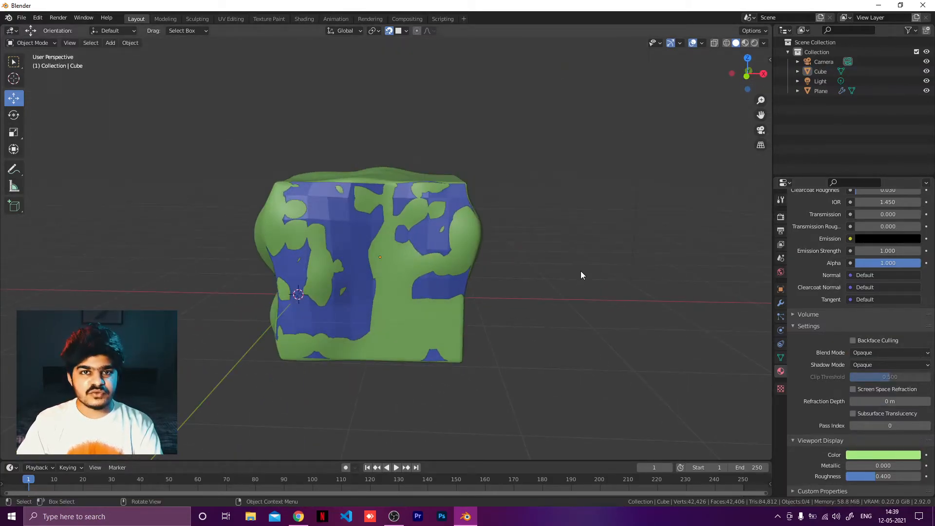
{"action": "middle_click_drag", "start_coordinate": [380, 161], "coordinate": [377, 166]}
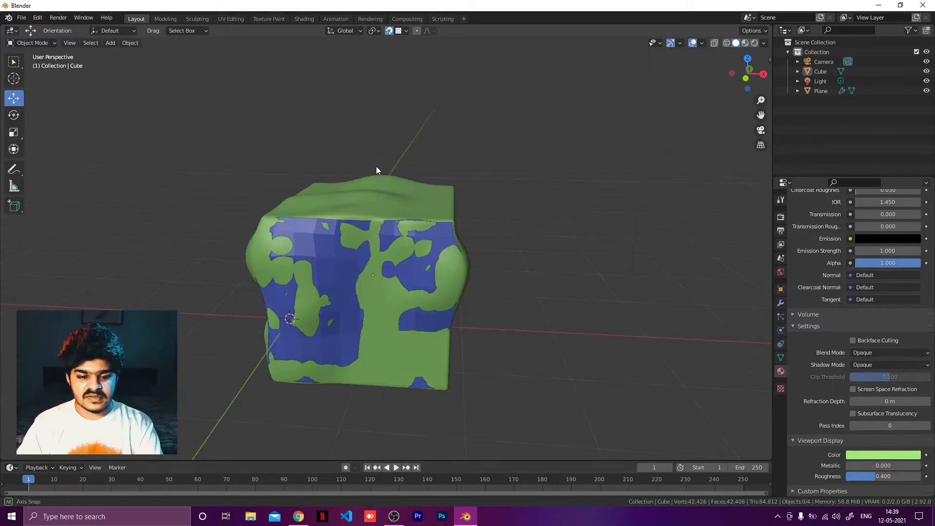
{"action": "left_click", "coordinate": [371, 193]}
{"action": "key", "text": "g"}
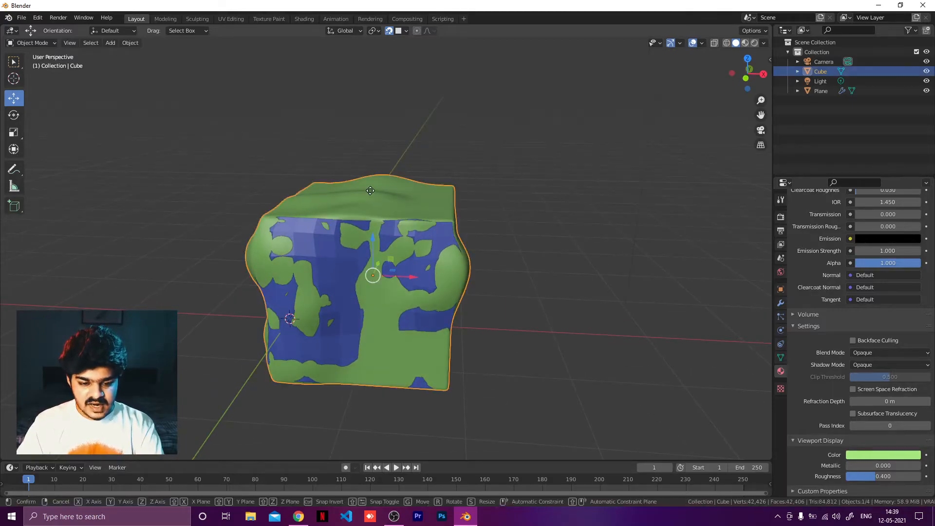
{"action": "right_click", "coordinate": [439, 159]}
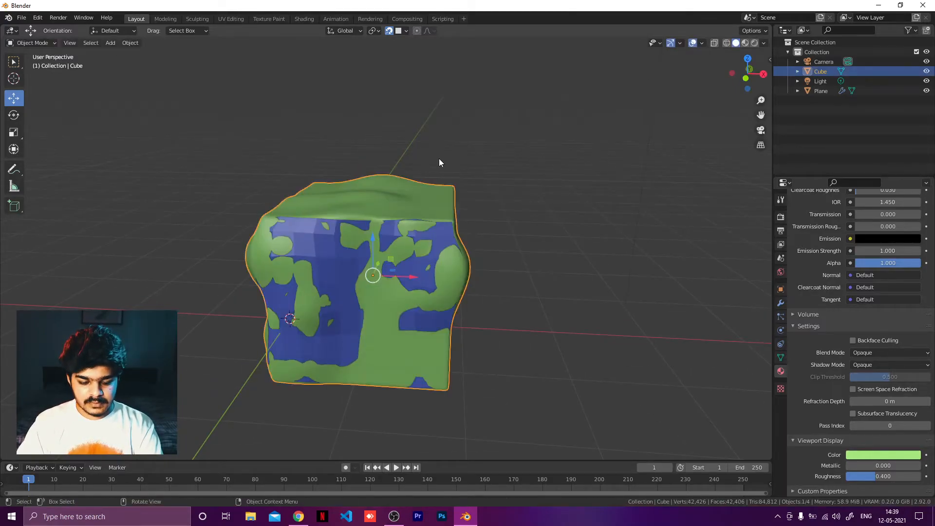
{"action": "key", "text": "h"}
{"action": "middle_click_drag", "start_coordinate": [419, 208], "coordinate": [455, 225]}
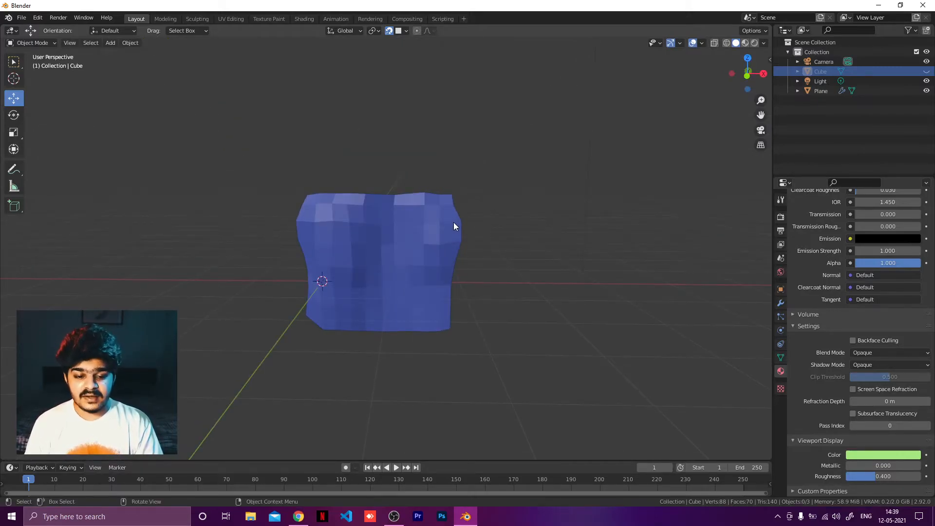
Step: Apply Shade Smooth to the low-poly plane
{"action": "right_click", "coordinate": [454, 226]}
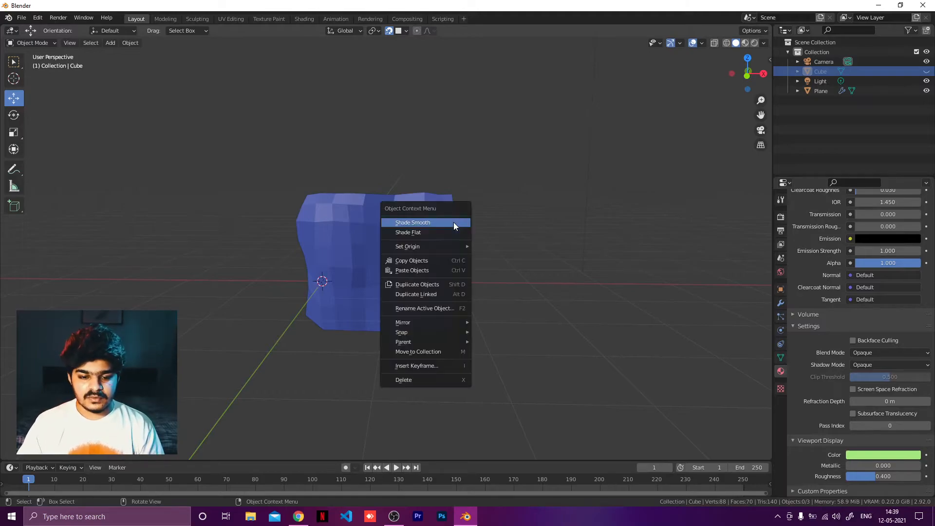
{"action": "left_click", "coordinate": [452, 223]}
{"action": "left_click", "coordinate": [412, 233]}
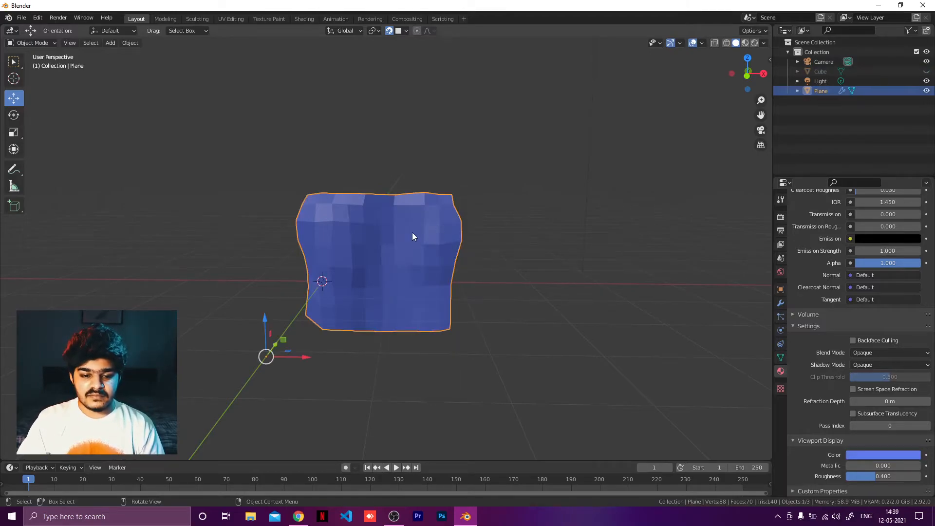
{"action": "right_click", "coordinate": [412, 233]}
{"action": "left_click", "coordinate": [412, 232]}
{"action": "mouse_move", "coordinate": [496, 194]}
{"action": "middle_mouse_down"}
{"action": "mouse_move", "coordinate": [457, 206]}
{"action": "mouse_move", "coordinate": [389, 194]}
{"action": "mouse_move", "coordinate": [533, 191]}
{"action": "mouse_move", "coordinate": [498, 196]}
{"action": "middle_mouse_up"}
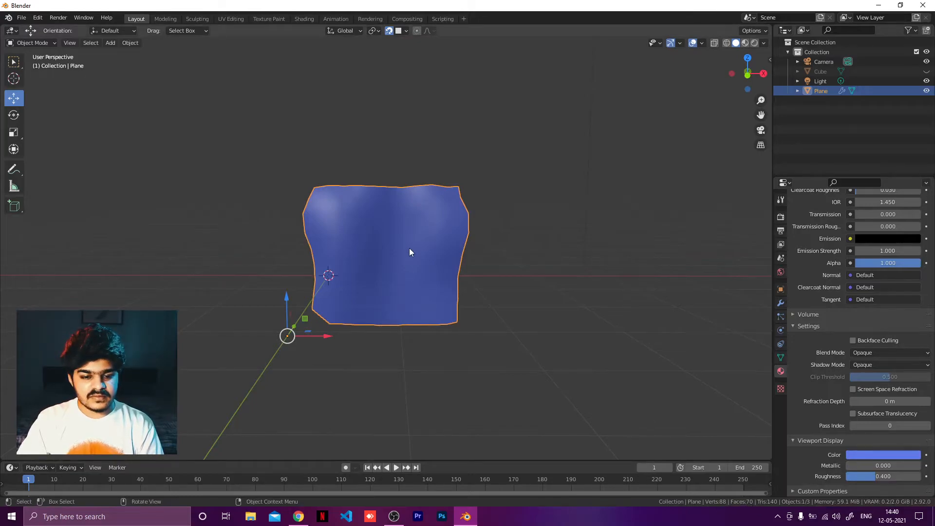
Step: Unhide the sculpted cube and select only the plane to compare the two surfaces
{"action": "middle_click_drag", "start_coordinate": [410, 248], "coordinate": [415, 235]}
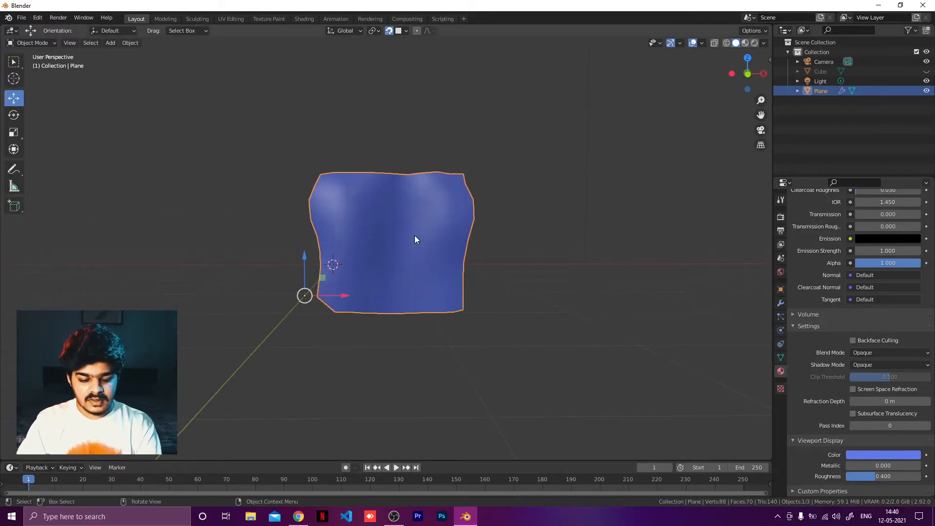
{"action": "key", "text": "alt+h"}
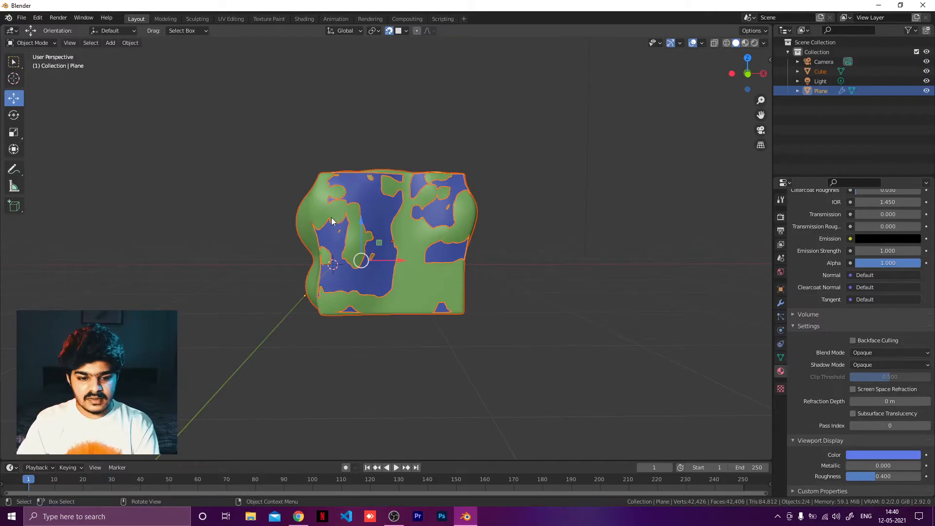
{"action": "left_click", "coordinate": [292, 194]}
{"action": "left_click", "coordinate": [367, 223]}
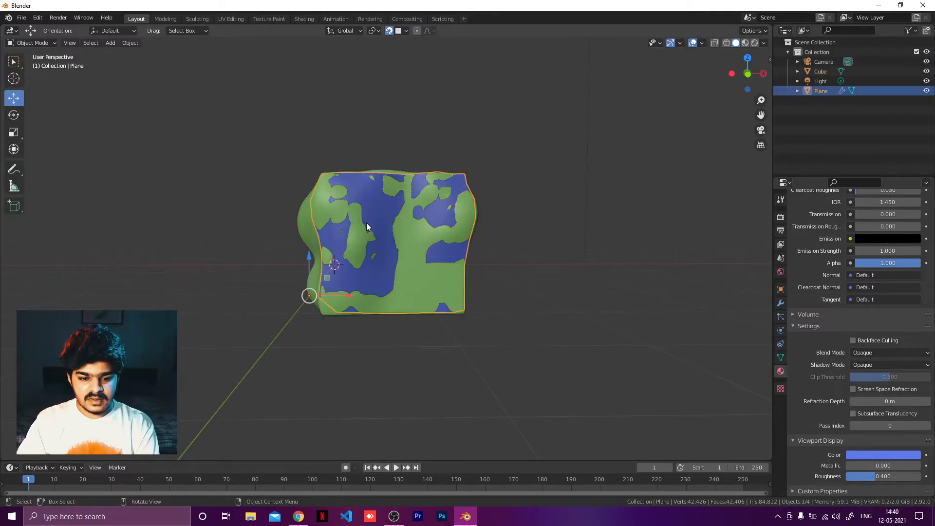
{"action": "key", "text": "Tab"}
{"action": "key", "text": "Tab"}
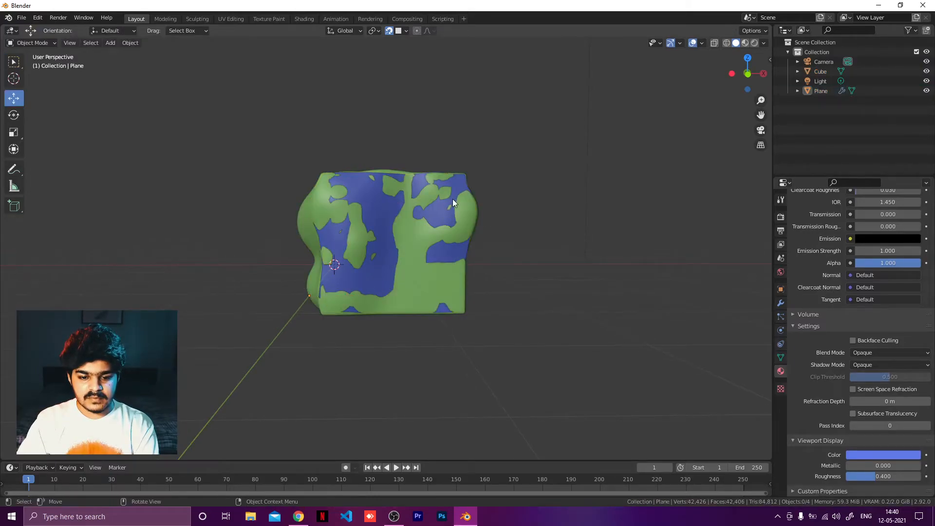
Step: Hide the plane and inspect the sculpted cube alone from several angles
{"action": "key", "text": "h"}
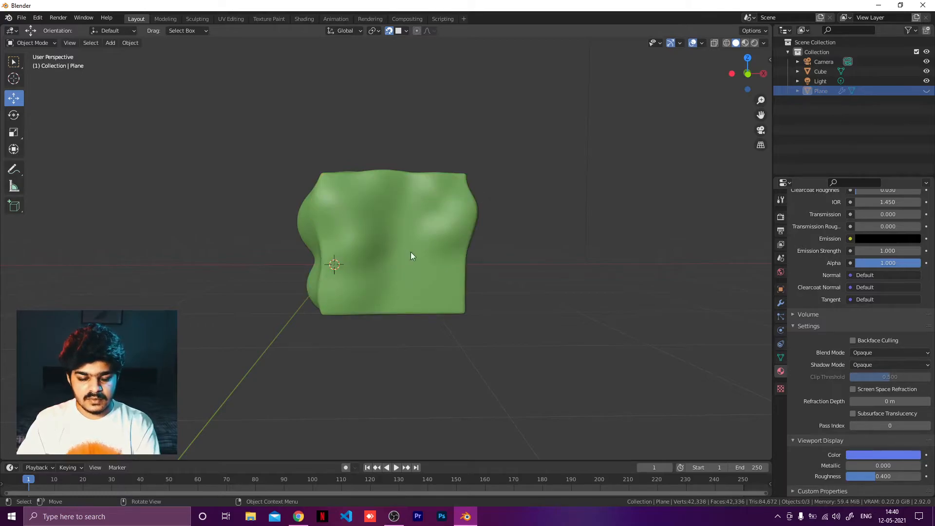
{"action": "middle_click_drag", "start_coordinate": [411, 253], "coordinate": [223, 250]}
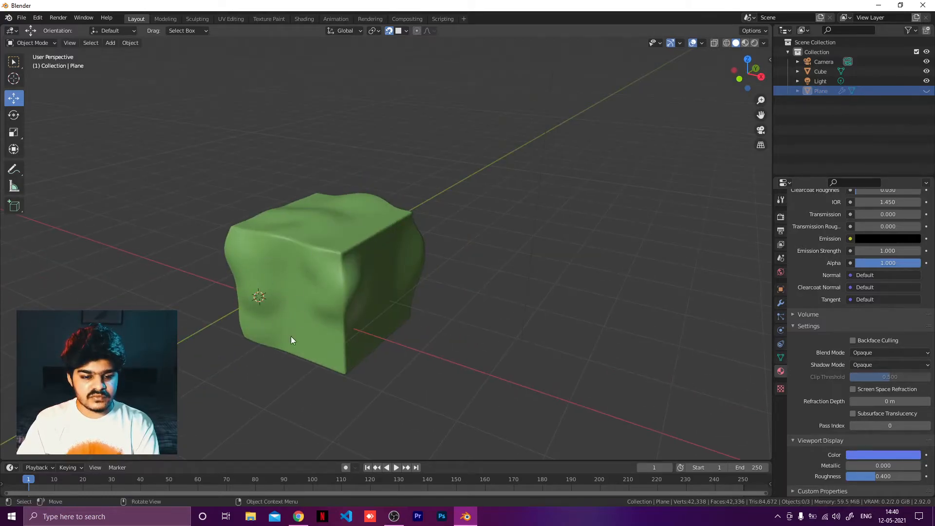
{"action": "middle_click_drag", "start_coordinate": [291, 340], "coordinate": [480, 224]}
{"action": "mouse_move", "coordinate": [486, 264]}
{"action": "middle_mouse_down"}
{"action": "mouse_move", "coordinate": [426, 270]}
{"action": "mouse_move", "coordinate": [396, 251]}
{"action": "mouse_move", "coordinate": [347, 256]}
{"action": "mouse_move", "coordinate": [406, 270]}
{"action": "mouse_move", "coordinate": [420, 246]}
{"action": "mouse_move", "coordinate": [501, 261]}
{"action": "mouse_move", "coordinate": [518, 253]}
{"action": "mouse_move", "coordinate": [482, 255]}
{"action": "middle_mouse_up"}
Step: Unhide the plane and hide the sculpted cube in its place
{"action": "key", "text": "alt+h"}
{"action": "left_click", "coordinate": [432, 250]}
{"action": "key", "text": "h"}
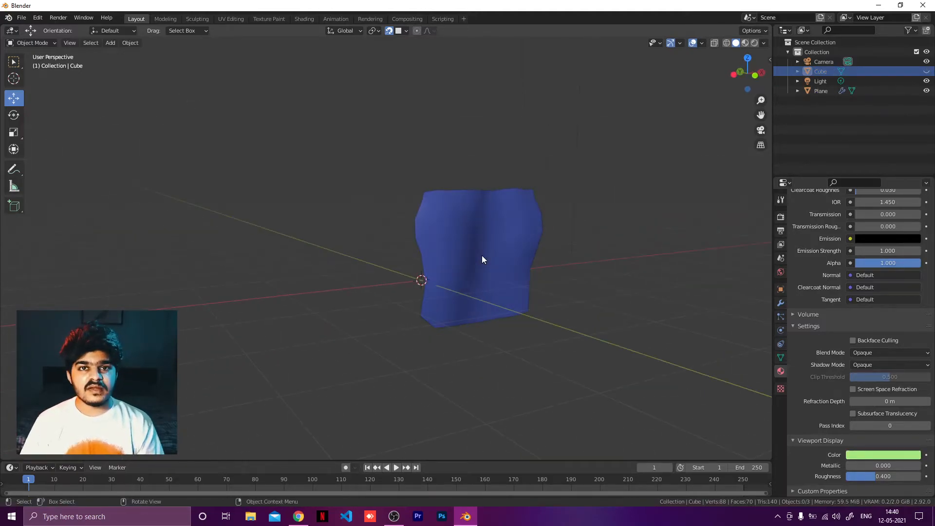